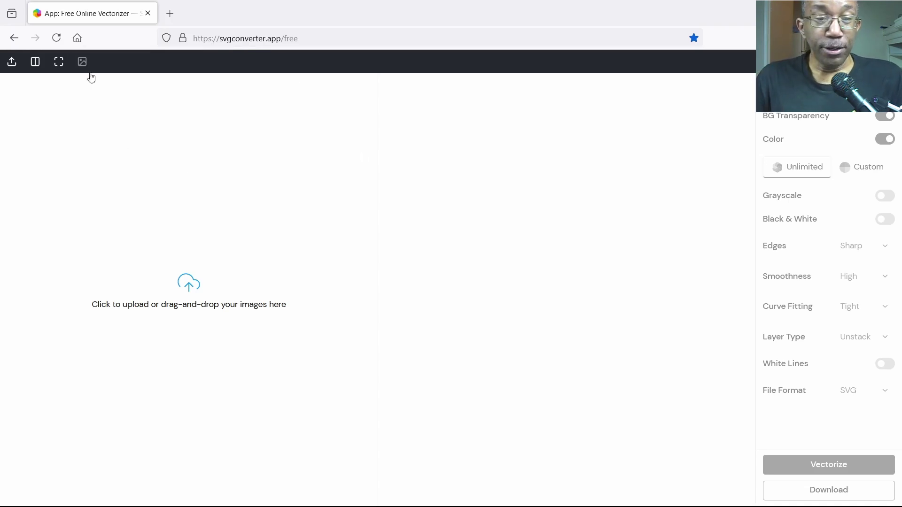
# Upload 'Color Black and White Images With svgconverter.png' and zoom the page out to 90%.
pyautogui.click(13, 66)
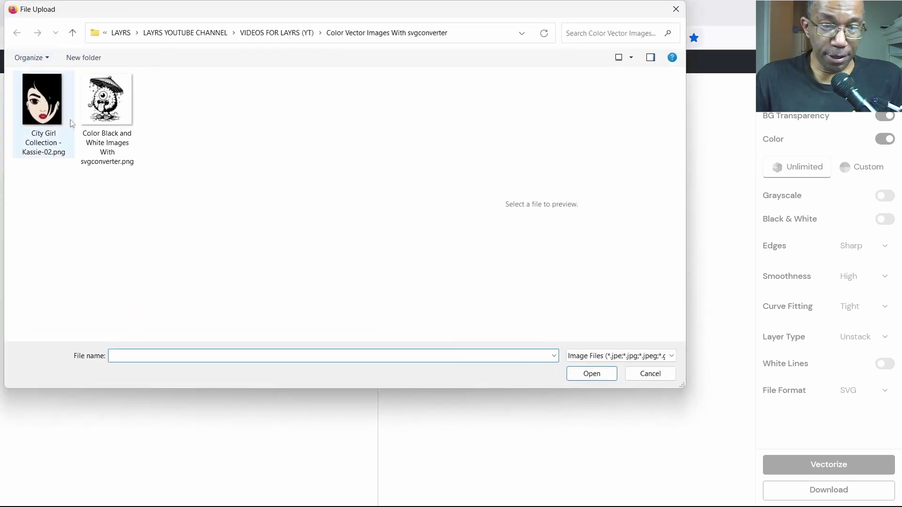
pyautogui.click(106, 102)
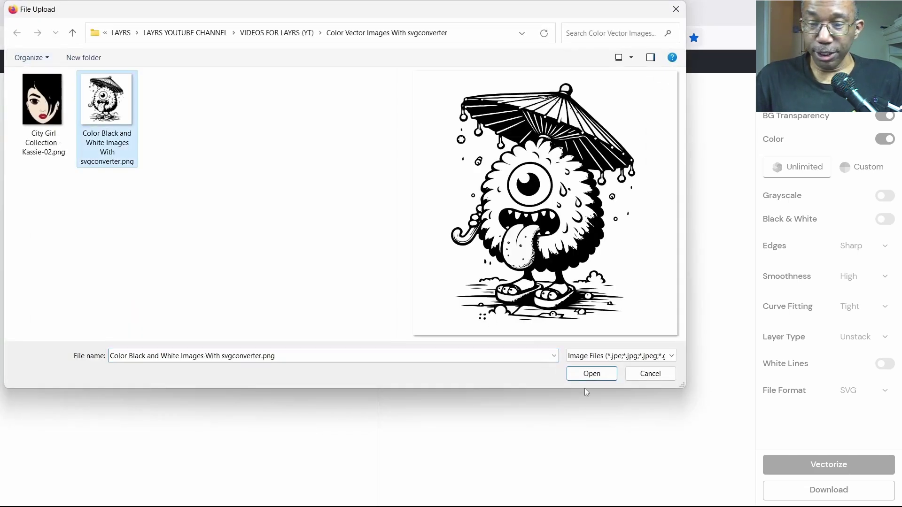
pyautogui.click(597, 374)
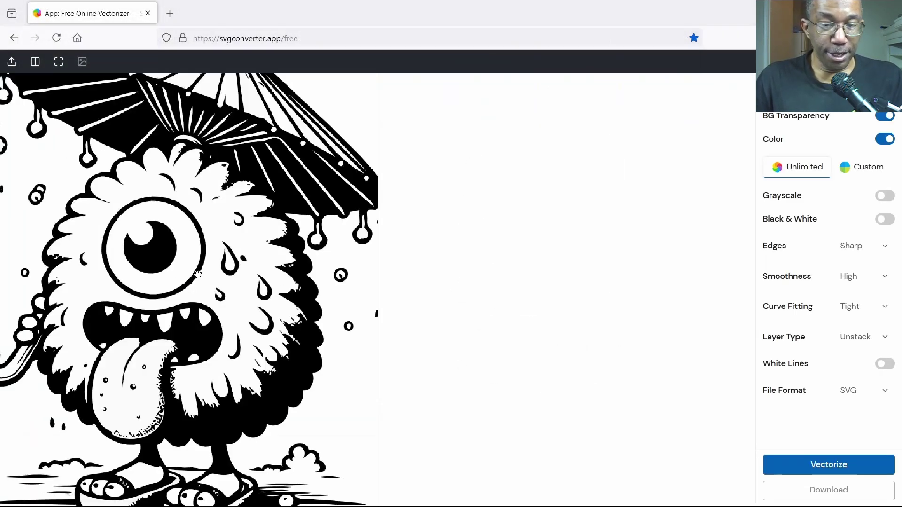
pyautogui.hotkey('ctrl', '-')
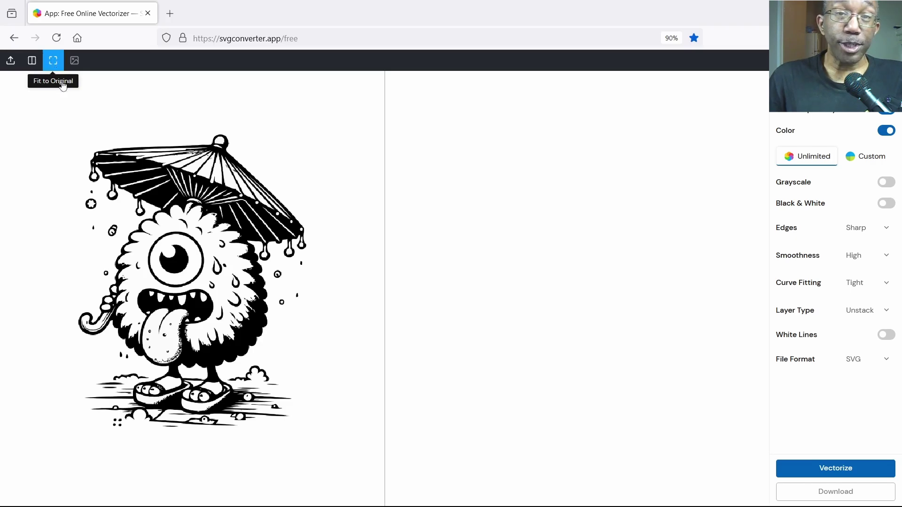
# Zoom in and out on the monster image, then fit it back to its original size.
pyautogui.scroll(1, 188, 278)
pyautogui.scroll(3, 188, 278)
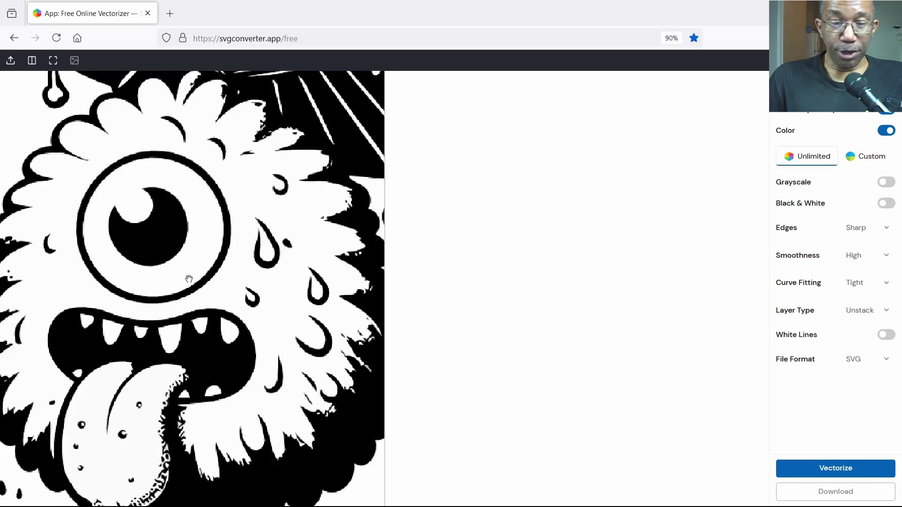
pyautogui.scroll(2, 191, 279)
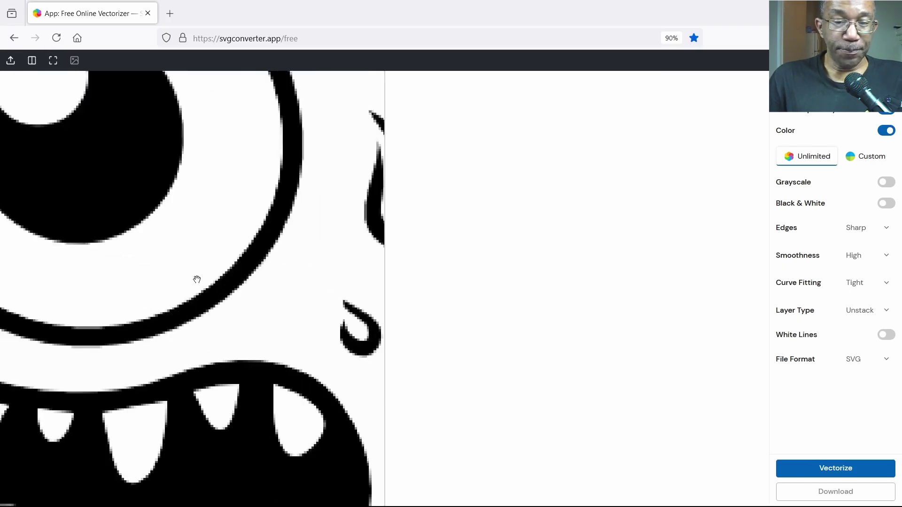
pyautogui.scroll(-2, 197, 279)
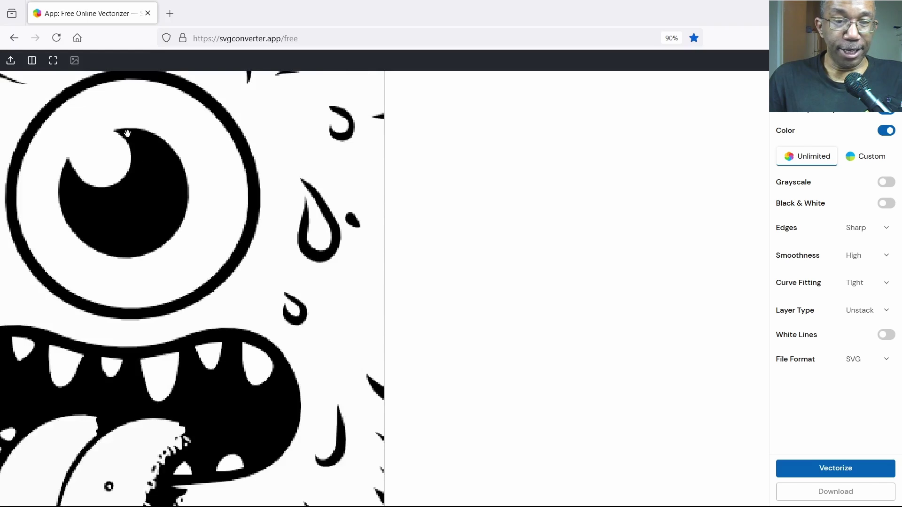
pyautogui.click(53, 64)
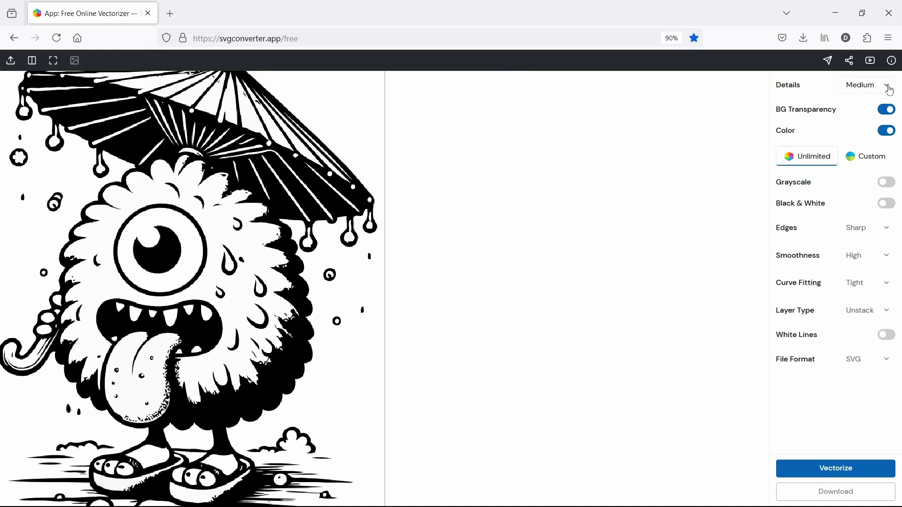
# Set the Details level to High and start vectorizing the monster.
pyautogui.click(890, 89)
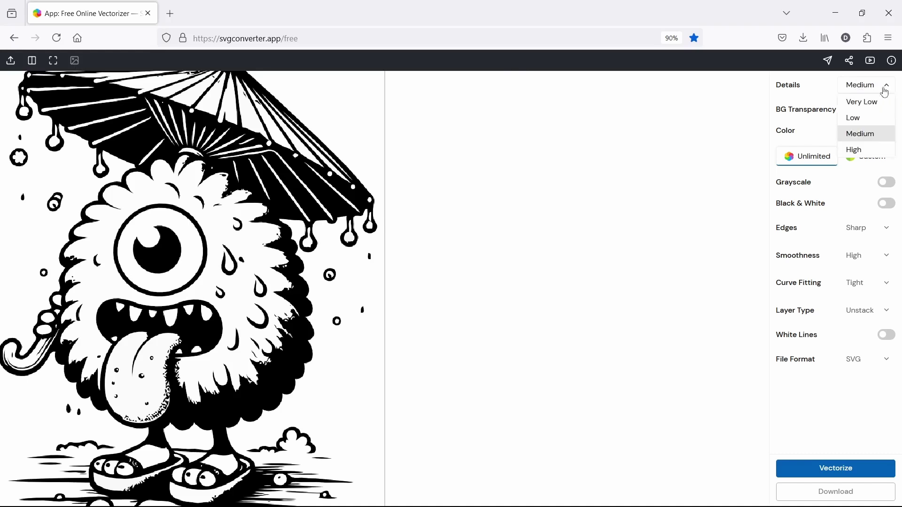
pyautogui.click(879, 150)
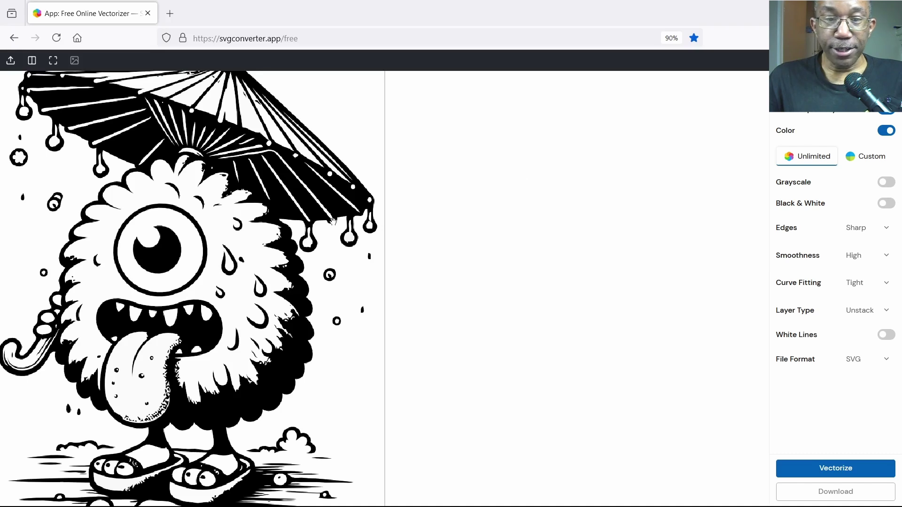
pyautogui.click(835, 471)
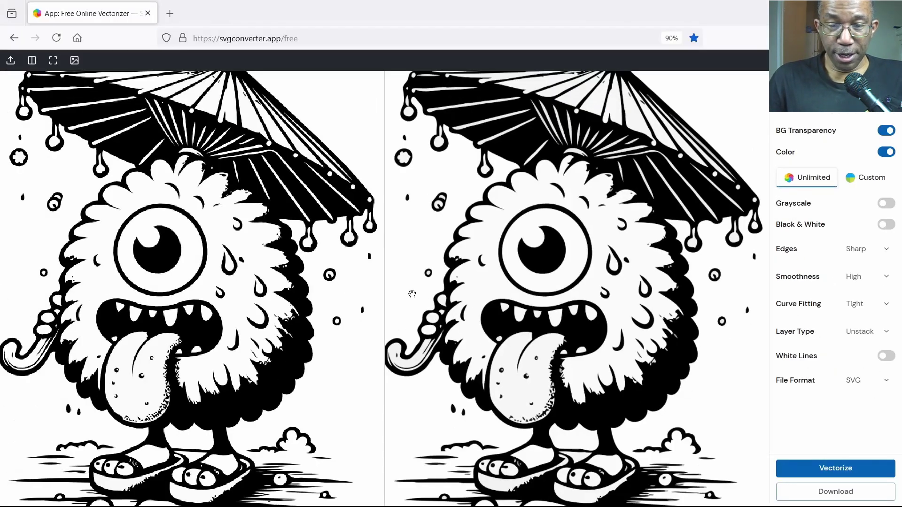
# Zoom and pan both panes across the monster's mouth and face to compare edges.
pyautogui.scroll(5, 391, 291)
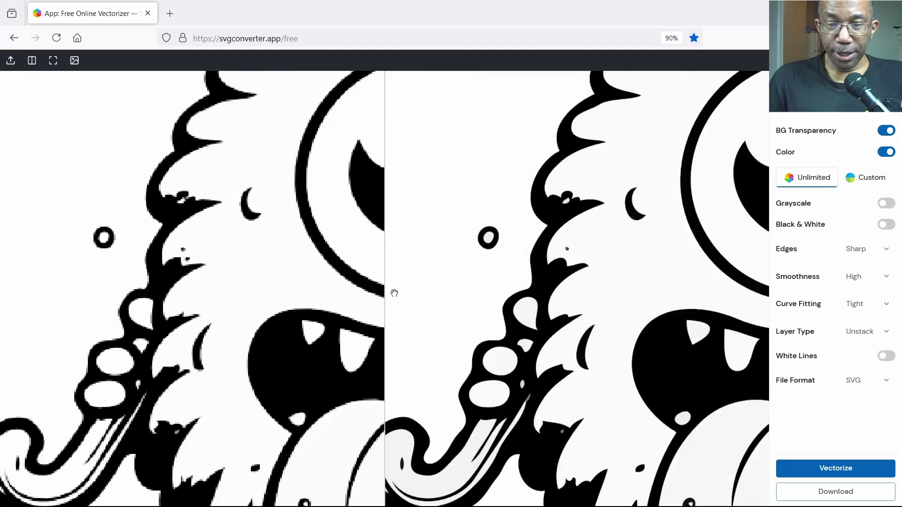
pyautogui.scroll(-5, 396, 272)
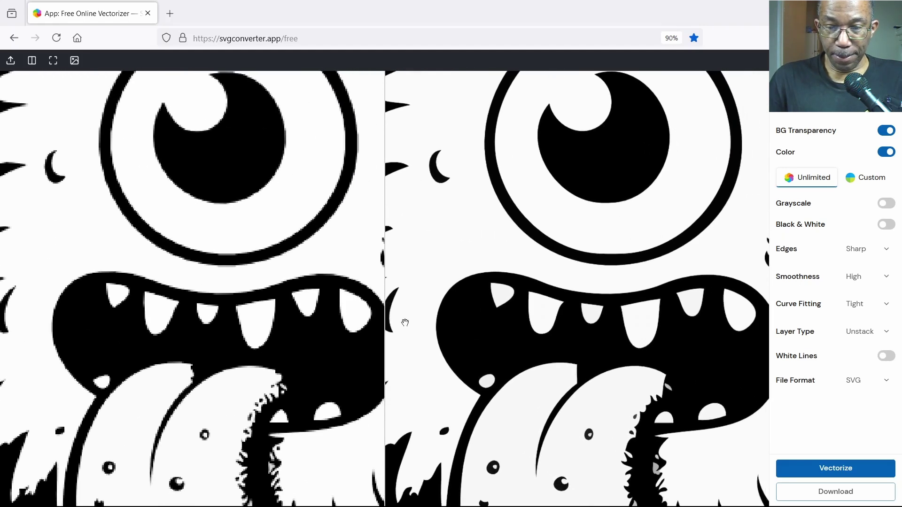
pyautogui.scroll(3, 405, 323)
pyautogui.scroll(2, 404, 323)
pyautogui.moveTo(439, 292); pyautogui.dragTo(381, 266)
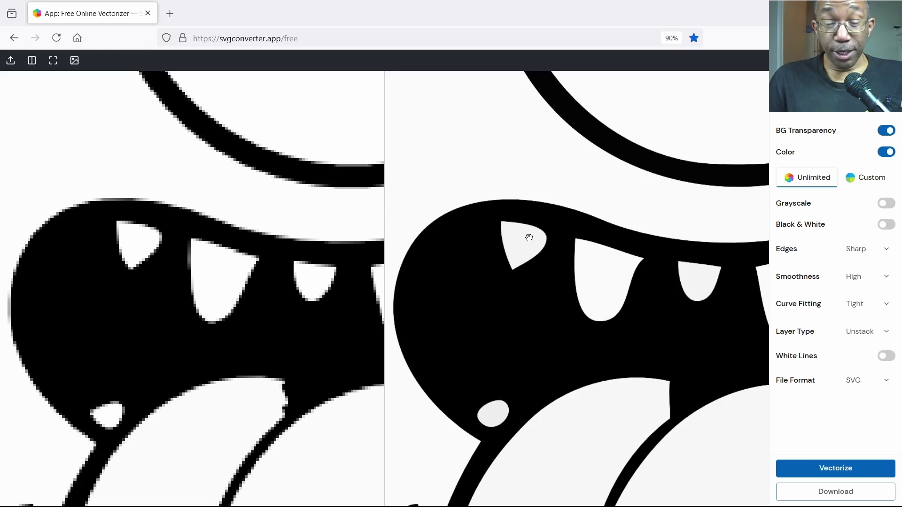
pyautogui.scroll(-2, 497, 221)
pyautogui.scroll(2, 489, 236)
pyautogui.scroll(-3, 264, 265)
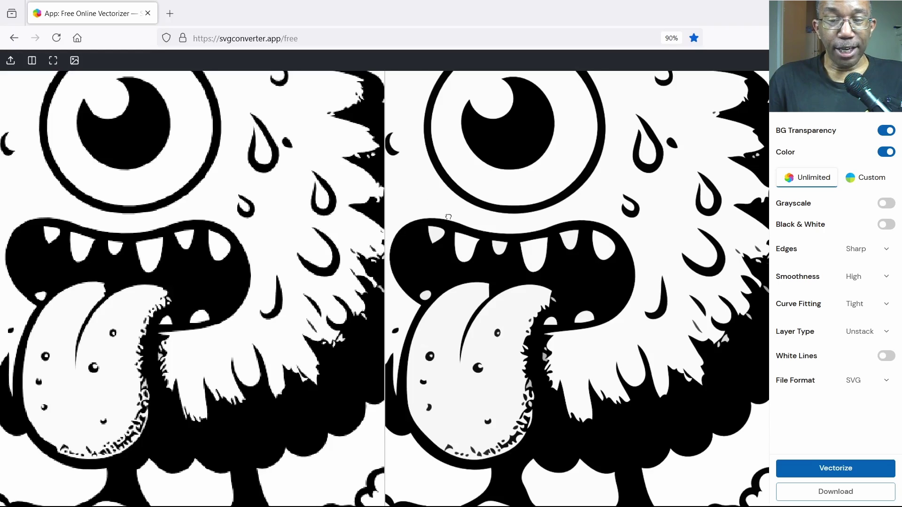
pyautogui.moveTo(436, 205); pyautogui.dragTo(467, 248)
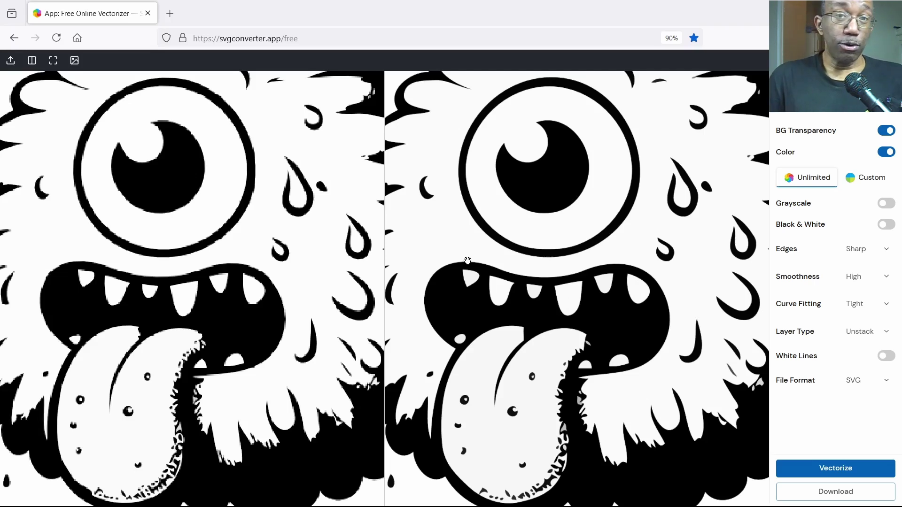
# Zoom in on the eye ring and teeth to compare traced and pixelated edges.
pyautogui.scroll(8, 439, 228)
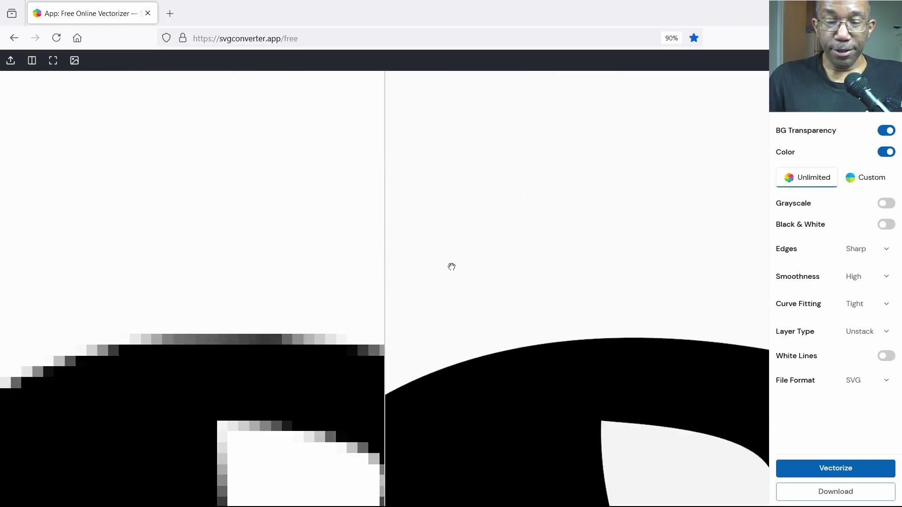
pyautogui.scroll(-4, 451, 263)
pyautogui.moveTo(479, 265); pyautogui.dragTo(448, 321)
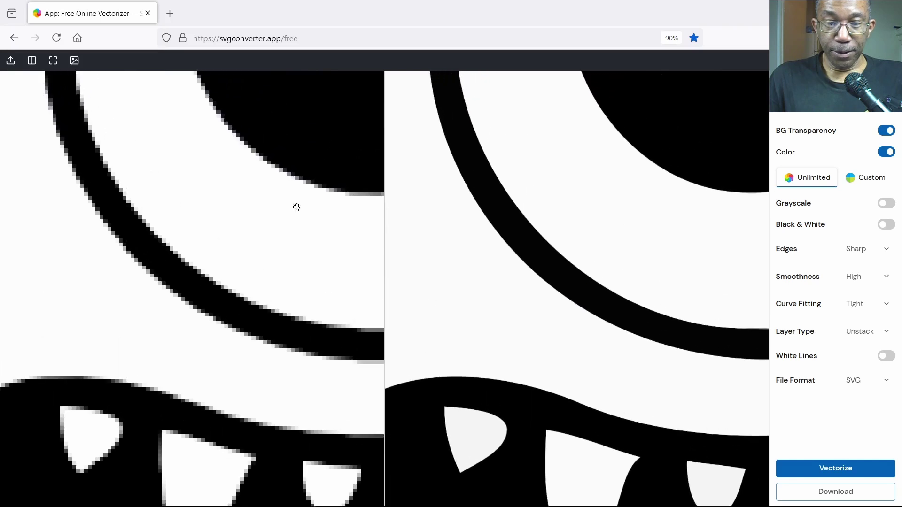
pyautogui.scroll(2, 315, 190)
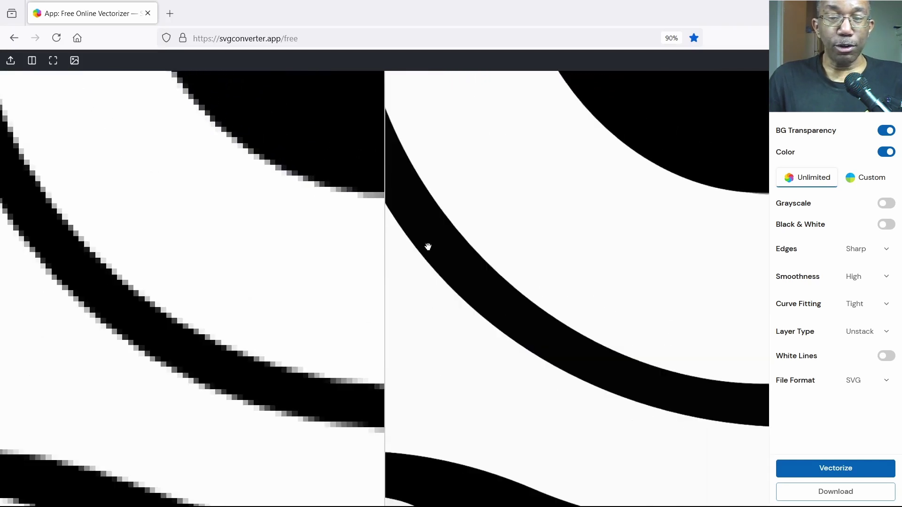
pyautogui.scroll(3, 446, 272)
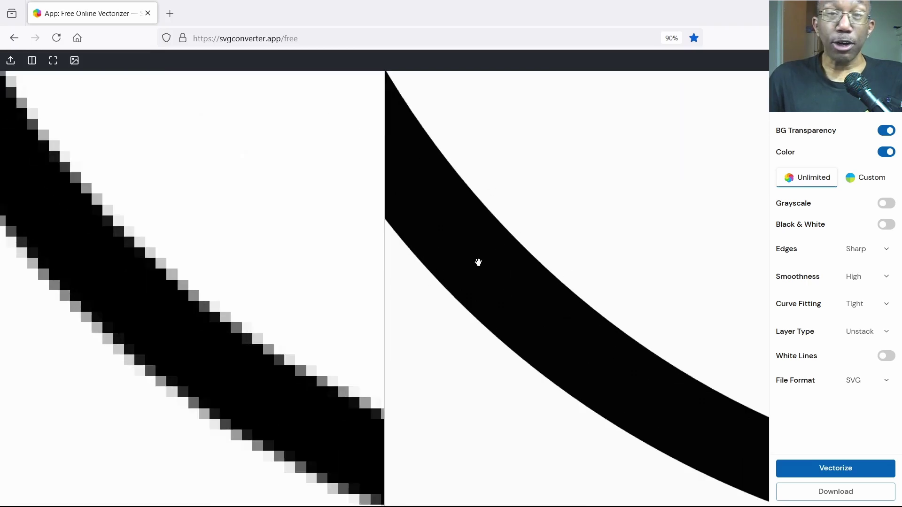
pyautogui.scroll(-4, 471, 262)
pyautogui.scroll(-5, 471, 263)
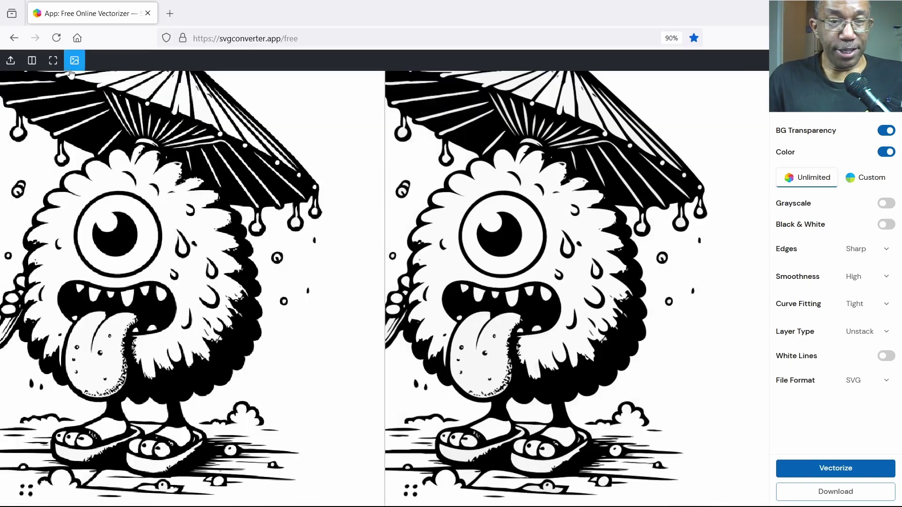
# Refit the monster in both panes and open the segmented image for editing.
pyautogui.click(53, 61)
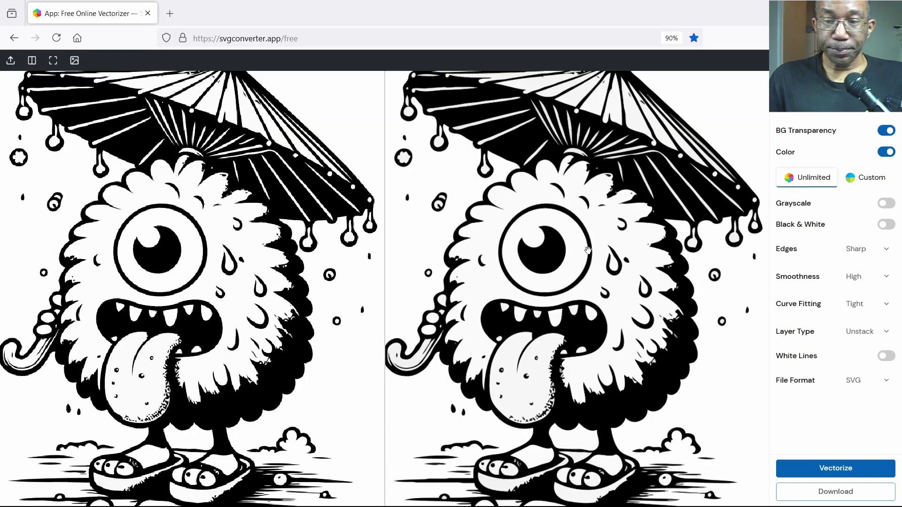
pyautogui.click(75, 61)
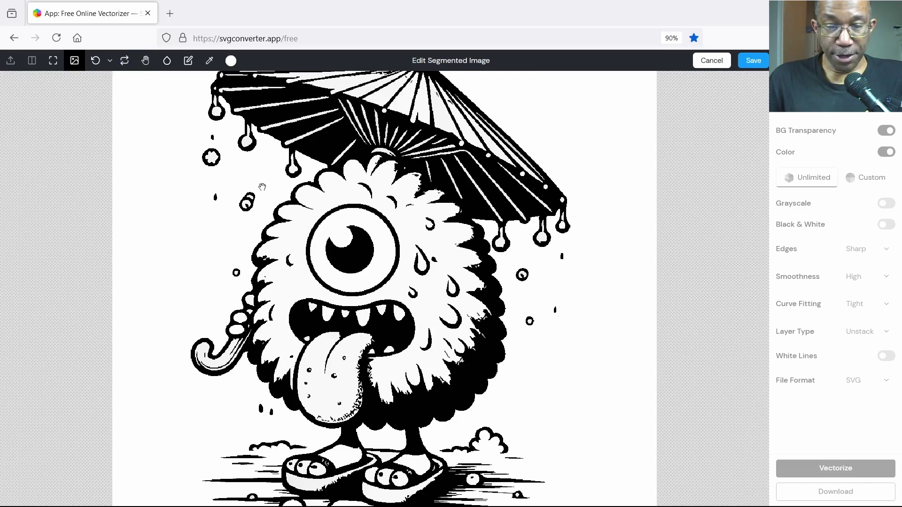
pyautogui.scroll(5, 314, 226)
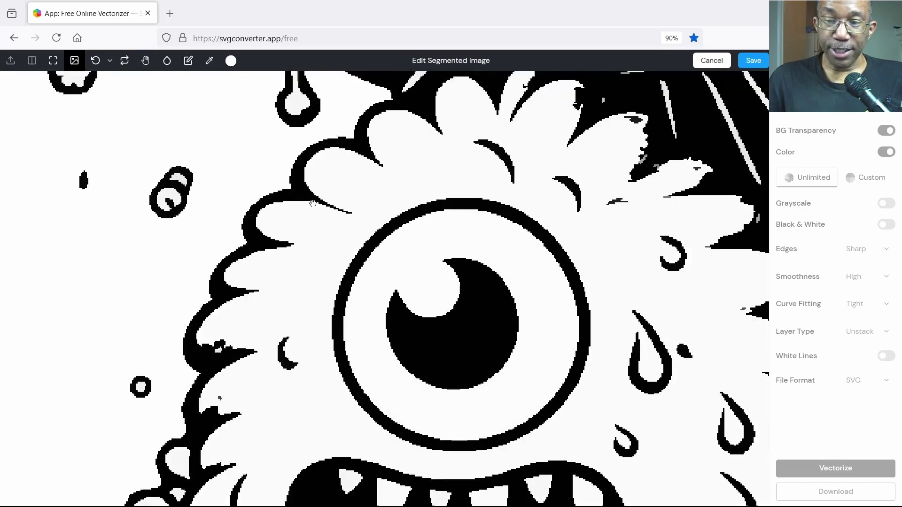
# Switch to the smooth image, pan across the face, then fit the whole monster in view.
pyautogui.click(126, 65)
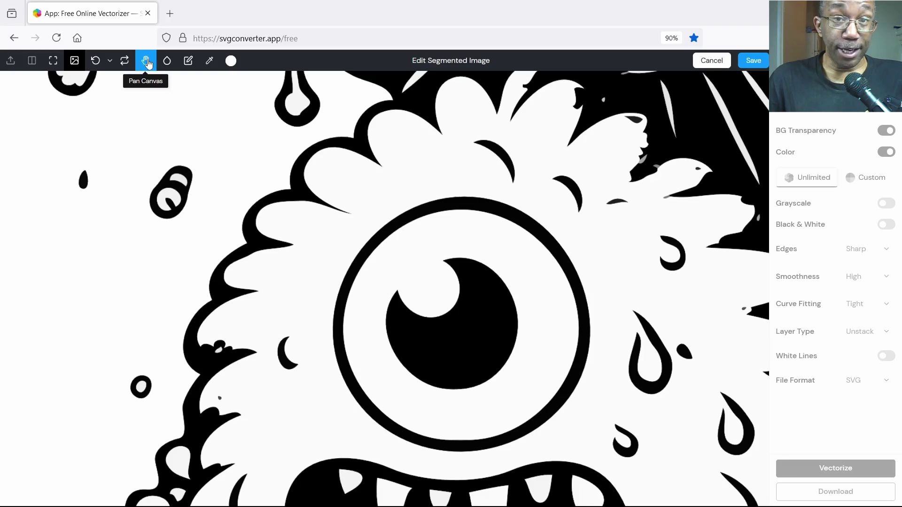
pyautogui.moveTo(410, 189); pyautogui.dragTo(330, 228)
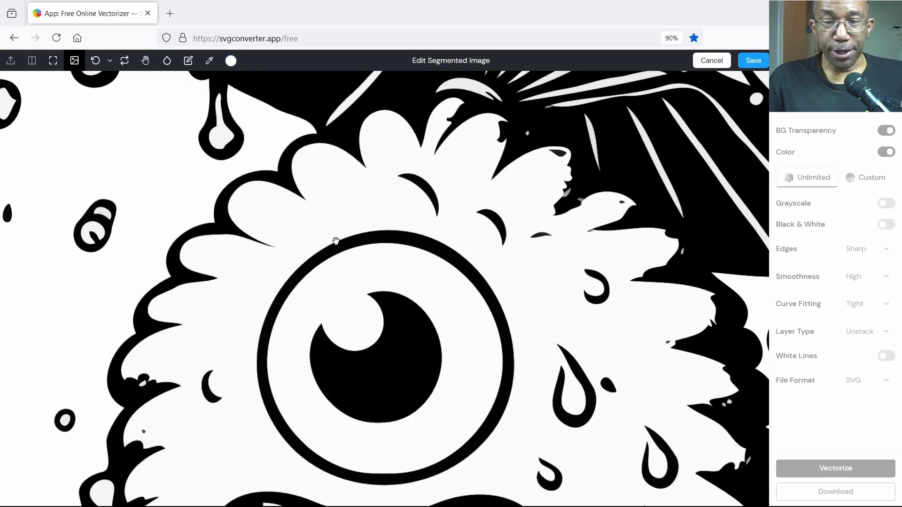
pyautogui.click(53, 61)
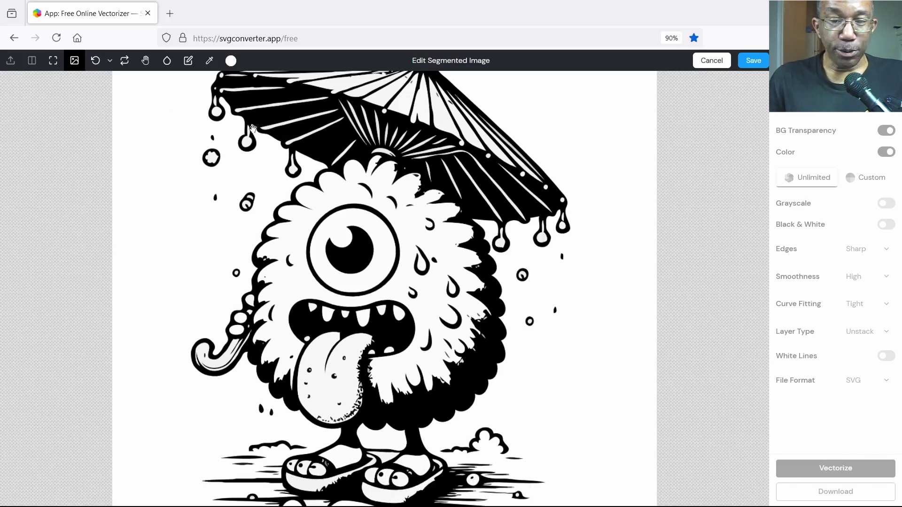
# Shift the canvas and choose medium grey rgb(128, 120, 120) as the paint colour.
pyautogui.moveTo(312, 166); pyautogui.dragTo(352, 183)
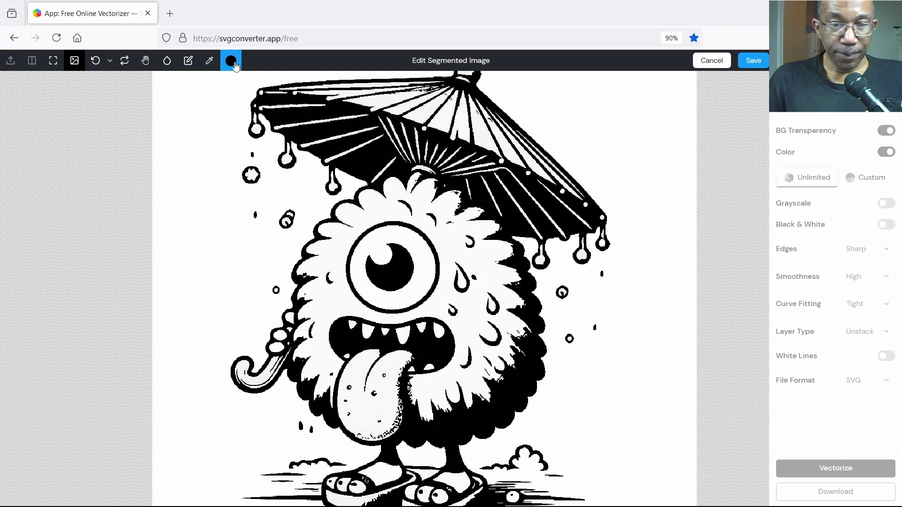
pyautogui.click(233, 63)
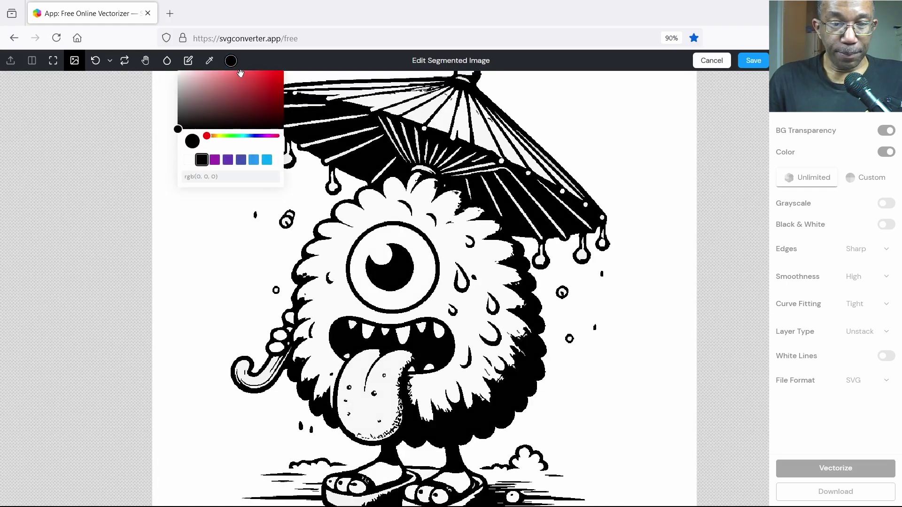
pyautogui.click(177, 127)
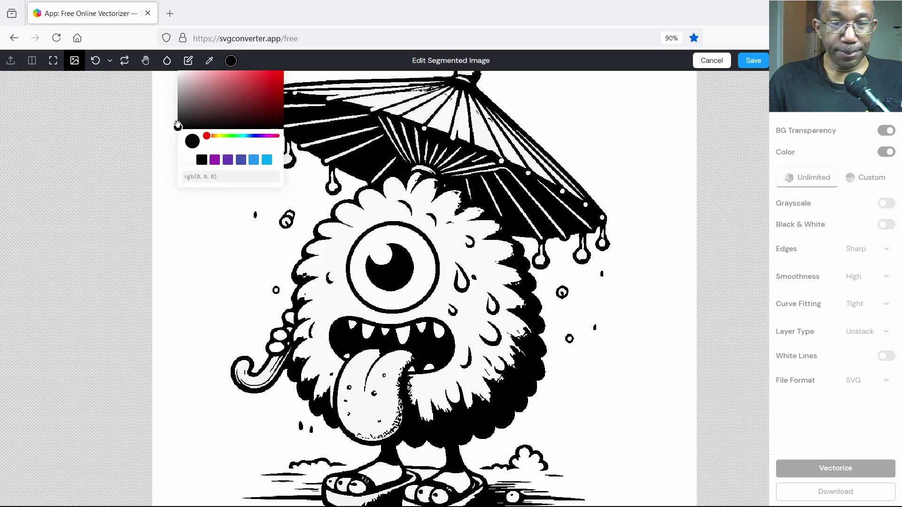
pyautogui.moveTo(177, 126)
pyautogui.mouseDown()
pyautogui.moveTo(176, 94)
pyautogui.moveTo(184, 100)
pyautogui.mouseUp()
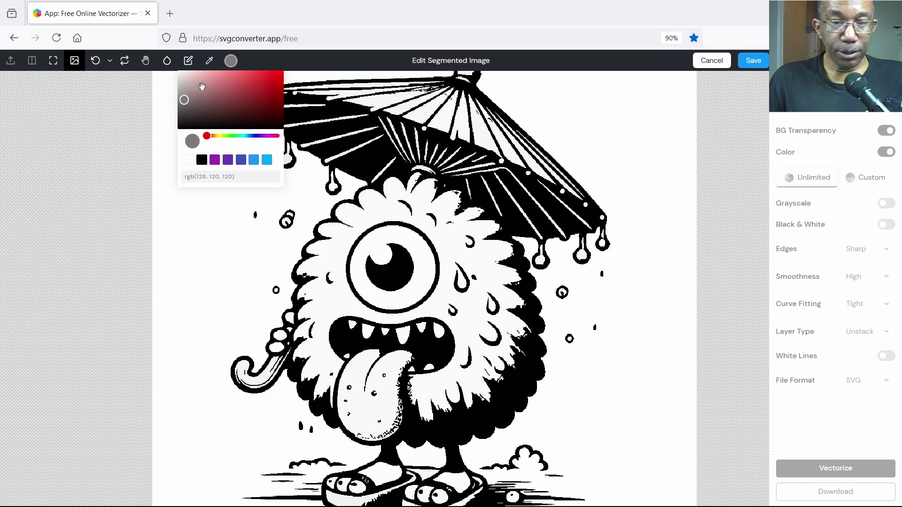
# Fill the monster's white fur grey with the Color Fill tool.
pyautogui.click(168, 65)
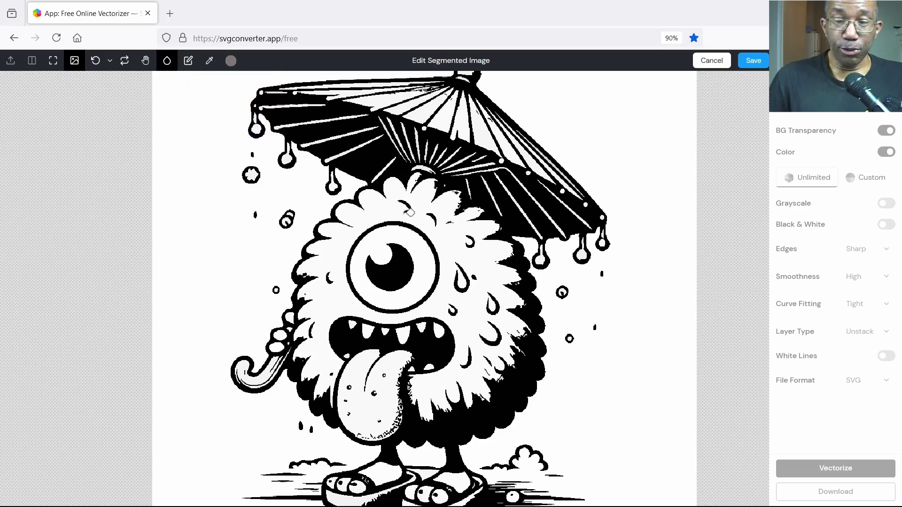
pyautogui.click(454, 245)
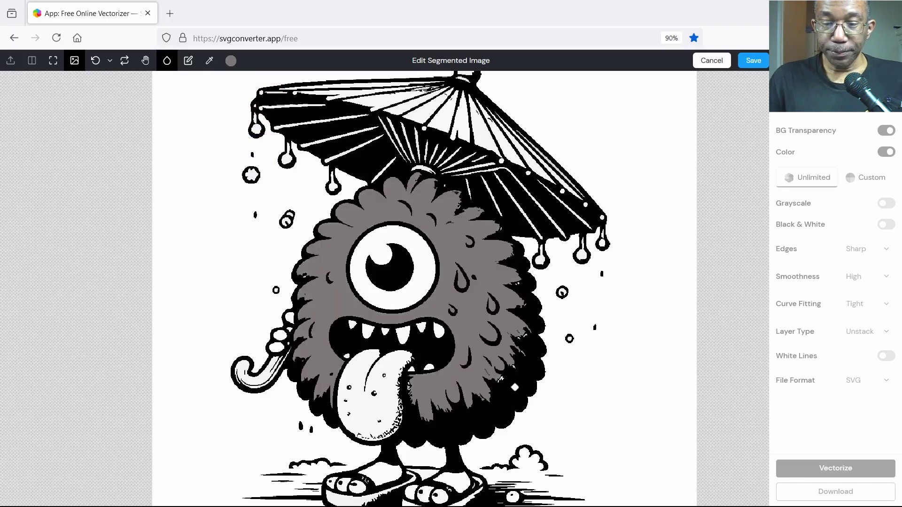
pyautogui.scroll(5, 515, 387)
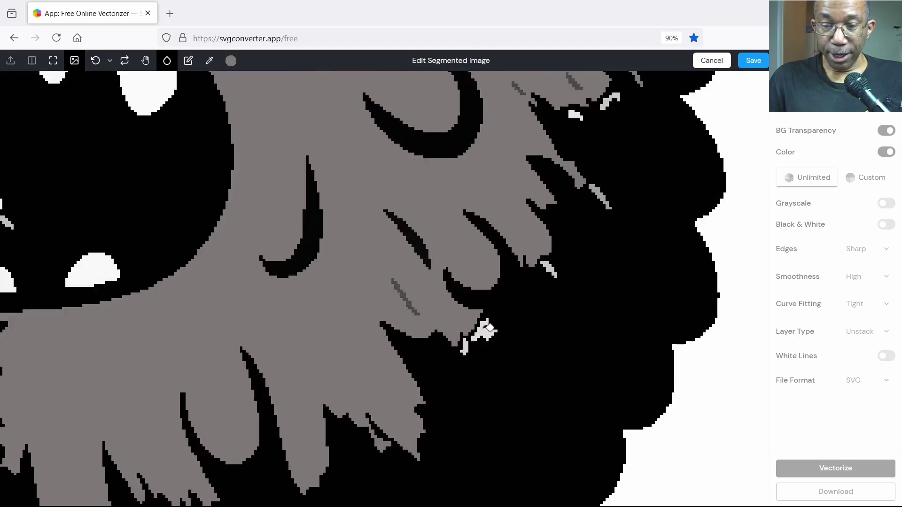
pyautogui.scroll(2, 479, 353)
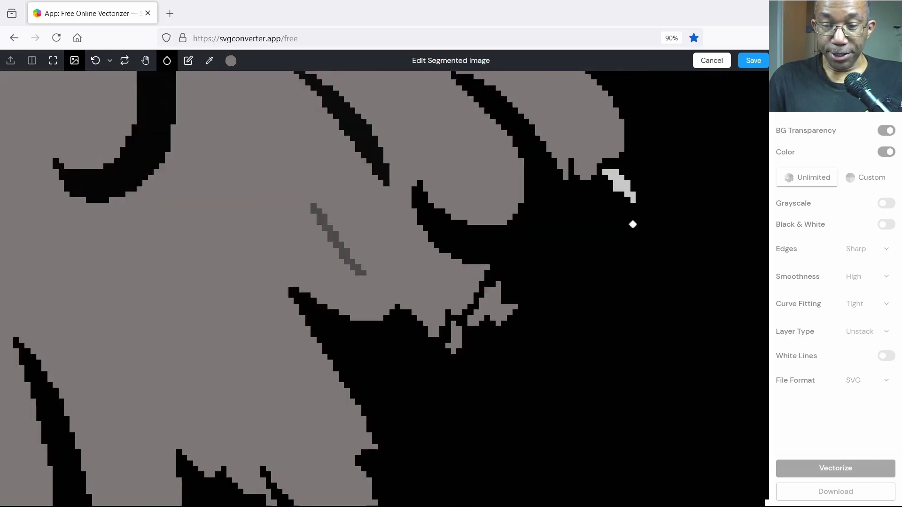
pyautogui.scroll(-4, 552, 233)
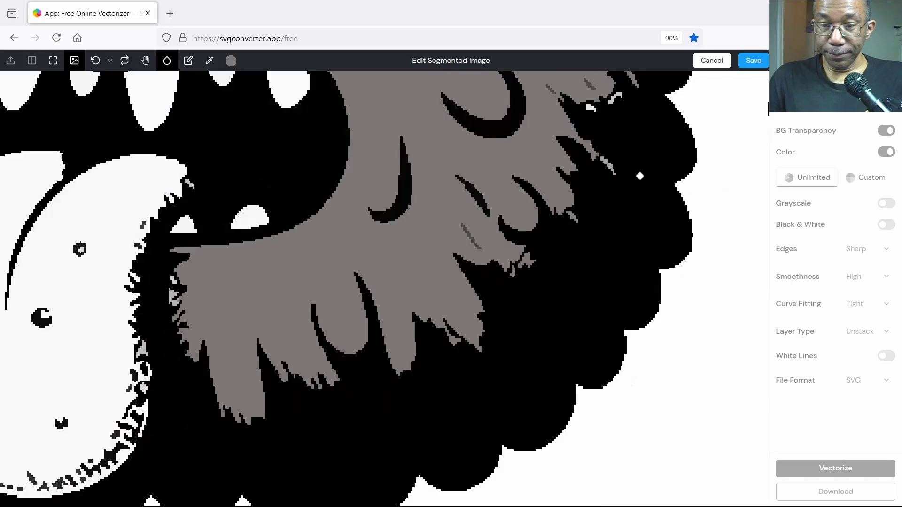
pyautogui.scroll(2, 598, 111)
pyautogui.scroll(-4, 598, 120)
pyautogui.scroll(5, 597, 187)
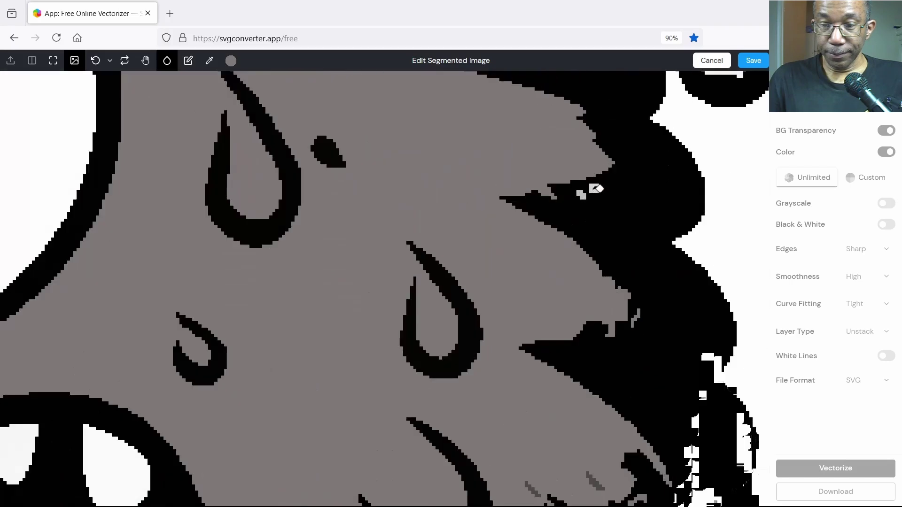
pyautogui.scroll(-5, 596, 190)
# Undo and reapply the grey fur fill to compare the result.
pyautogui.click(96, 60)
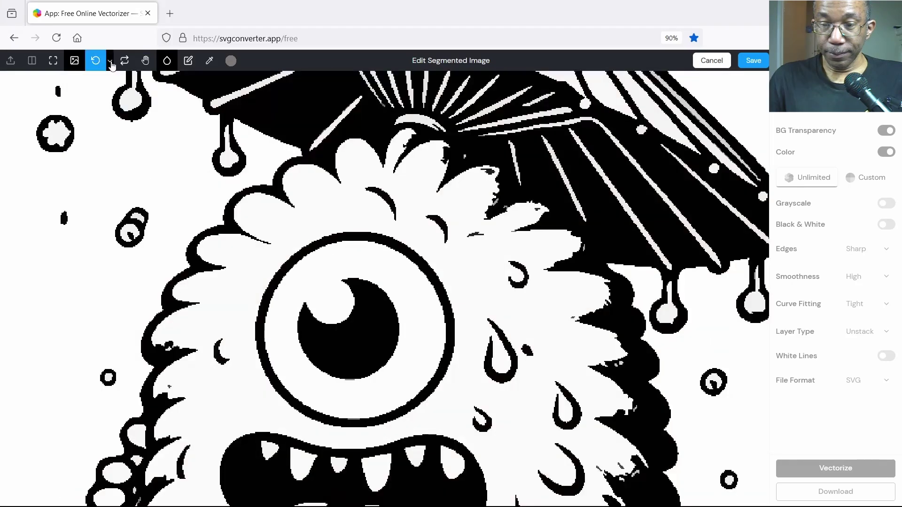
pyautogui.click(475, 249)
pyautogui.scroll(5, 649, 339)
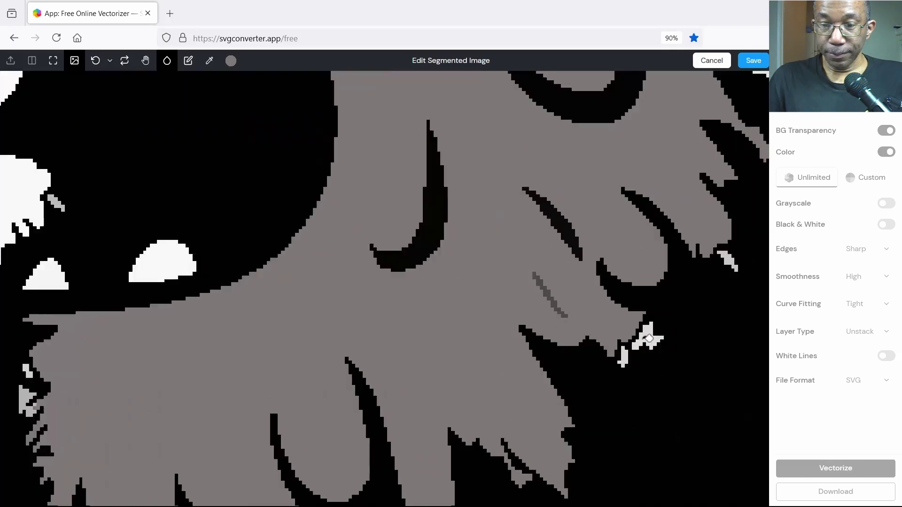
pyautogui.scroll(-3, 671, 310)
pyautogui.scroll(2, 604, 136)
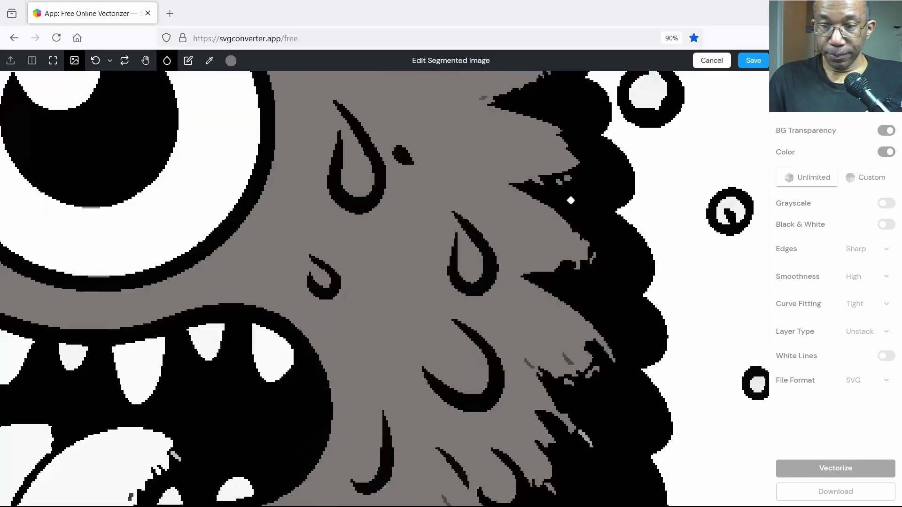
pyautogui.scroll(-5, 570, 201)
pyautogui.scroll(5, 380, 335)
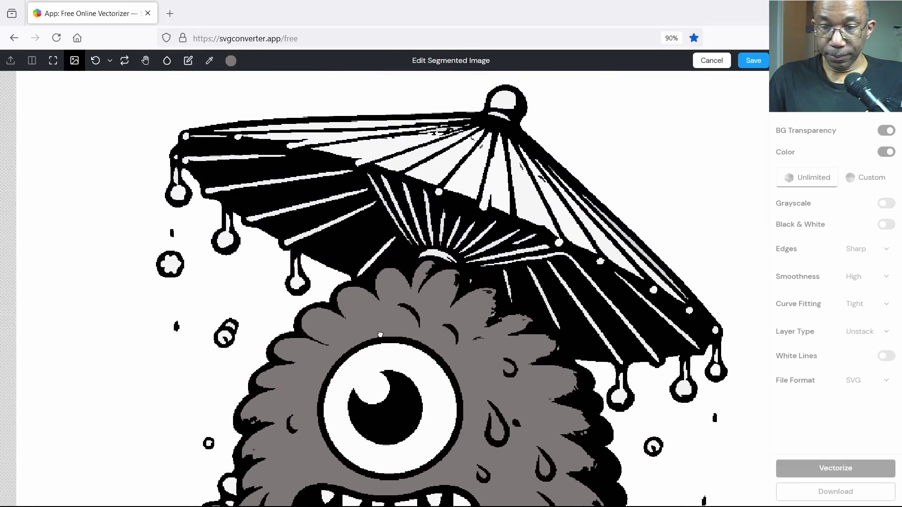
# Choose dark red as the fill colour and return to filling.
pyautogui.click(231, 61)
pyautogui.click(241, 109)
pyautogui.click(166, 61)
# Fill the umbrella's white stripes and left canopy panel red.
pyautogui.click(328, 141)
pyautogui.scroll(3, 587, 218)
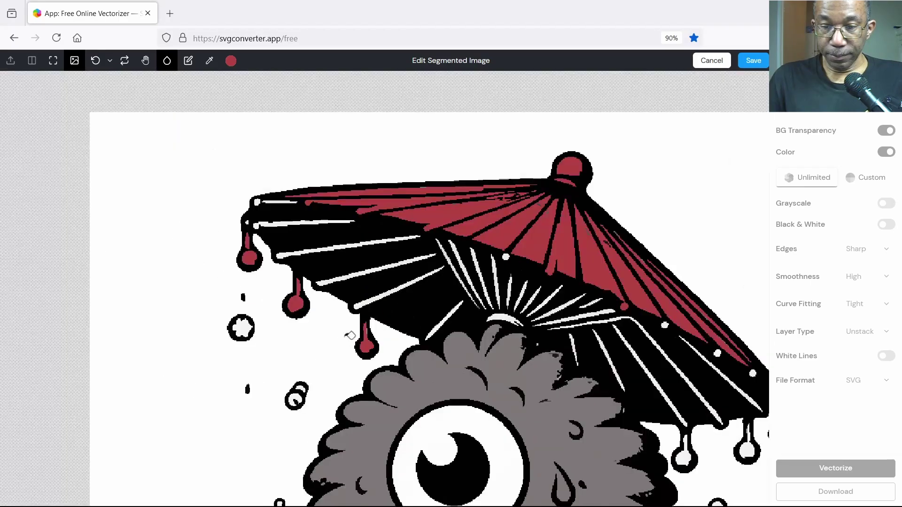
pyautogui.scroll(5, 355, 183)
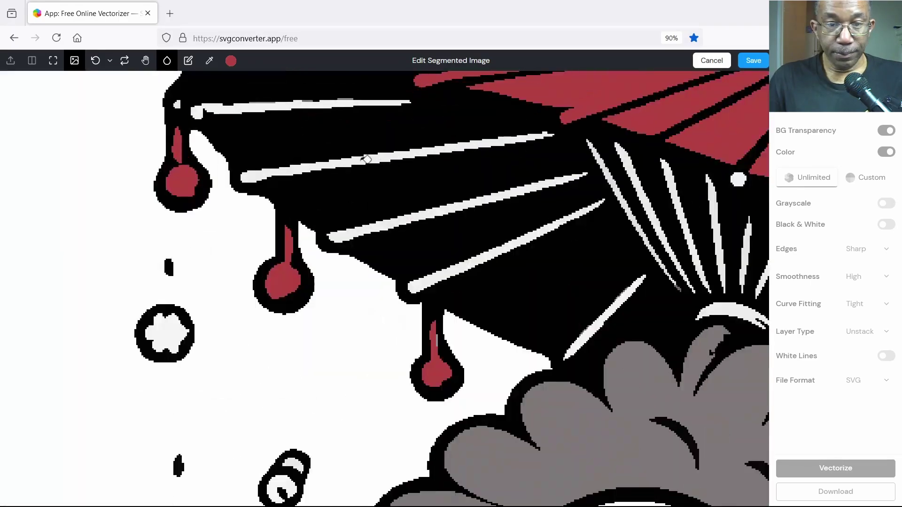
pyautogui.scroll(-3, 407, 338)
pyautogui.click(406, 338)
# Fill the monster's white tongue red.
pyautogui.scroll(4, 436, 328)
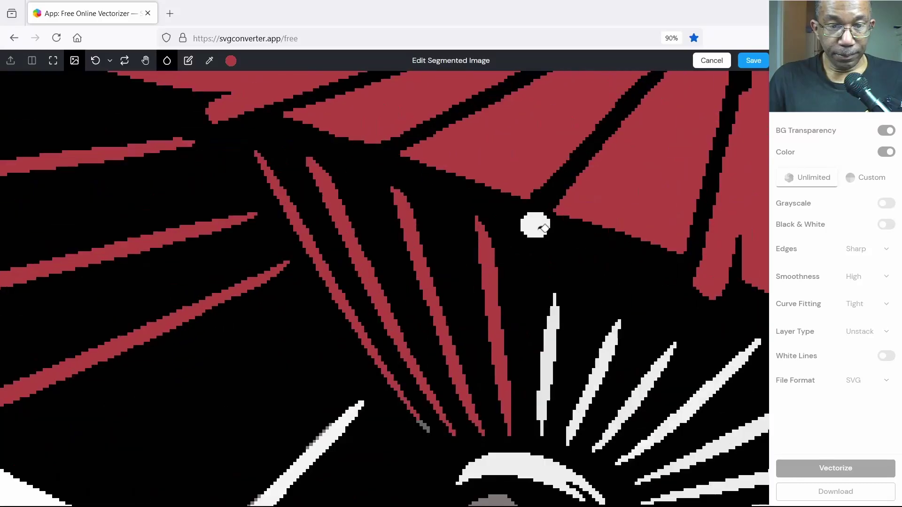
pyautogui.scroll(-4, 544, 227)
pyautogui.scroll(3, 540, 275)
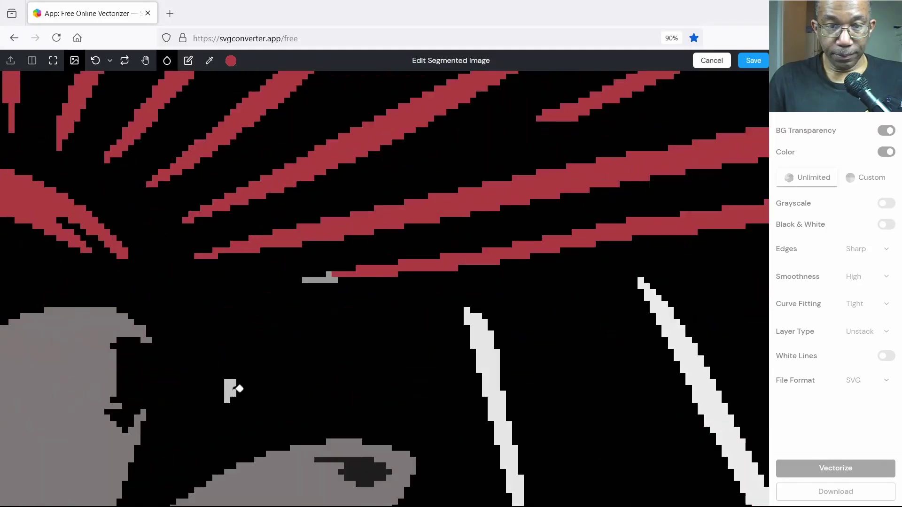
pyautogui.scroll(-4, 390, 252)
pyautogui.scroll(5, 461, 114)
pyautogui.scroll(-4, 235, 210)
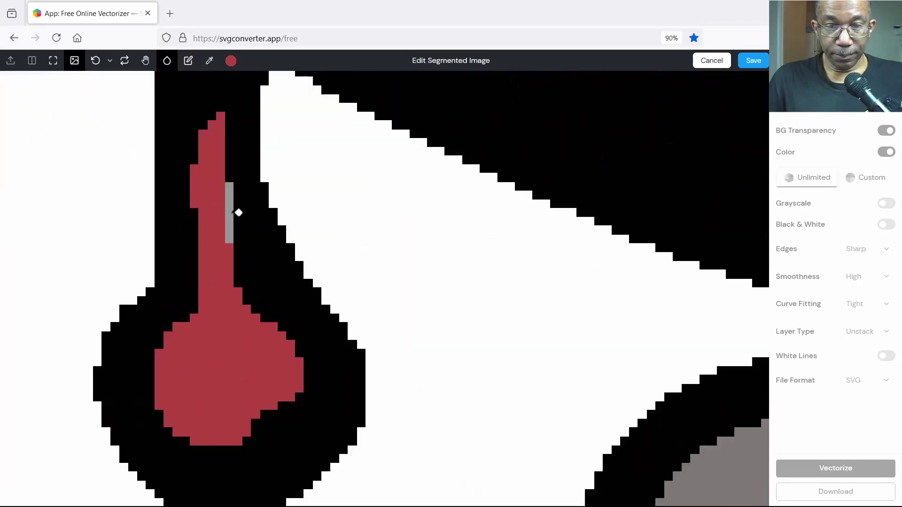
pyautogui.scroll(5, 336, 88)
pyautogui.scroll(-6, 342, 103)
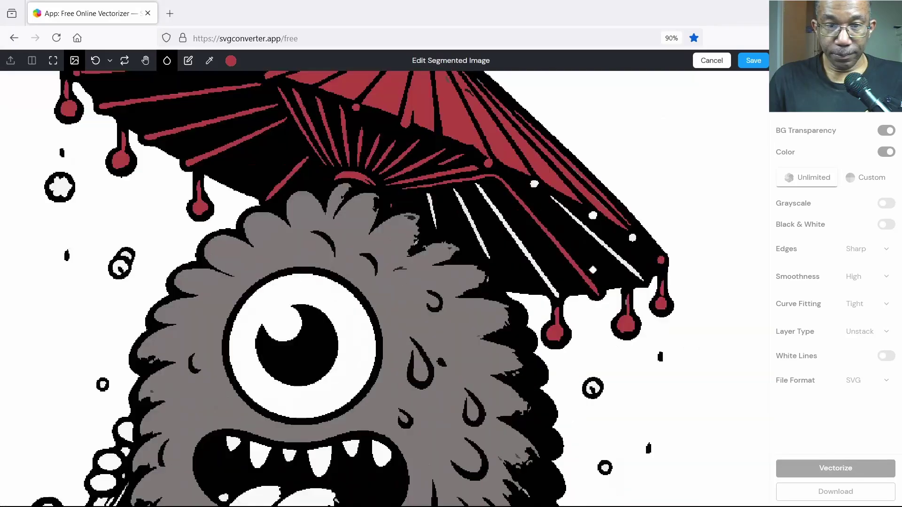
pyautogui.scroll(5, 583, 191)
pyautogui.scroll(-3, 583, 191)
pyautogui.scroll(4, 529, 209)
pyautogui.scroll(-4, 612, 181)
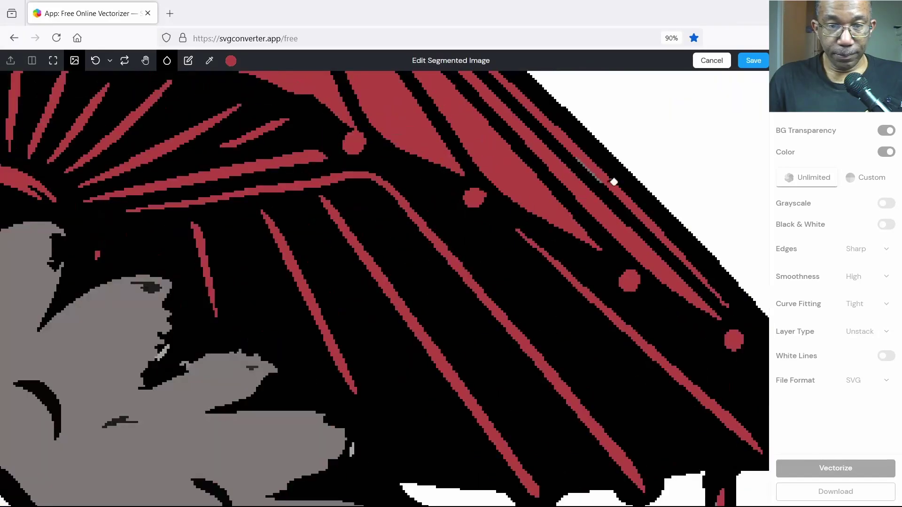
pyautogui.scroll(-2, 328, 271)
pyautogui.scroll(5, 328, 270)
pyautogui.scroll(-5, 609, 328)
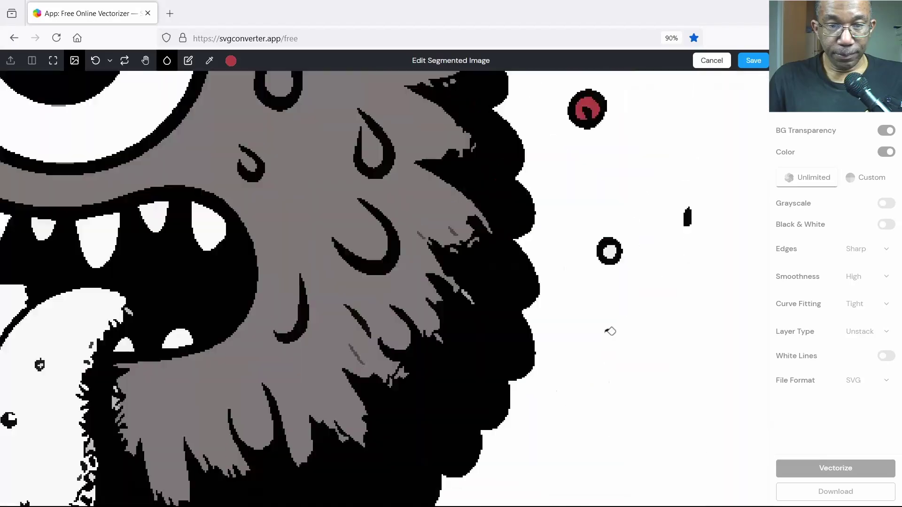
pyautogui.scroll(-4, 531, 243)
pyautogui.scroll(4, 587, 376)
pyautogui.click(575, 390)
pyautogui.scroll(4, 573, 393)
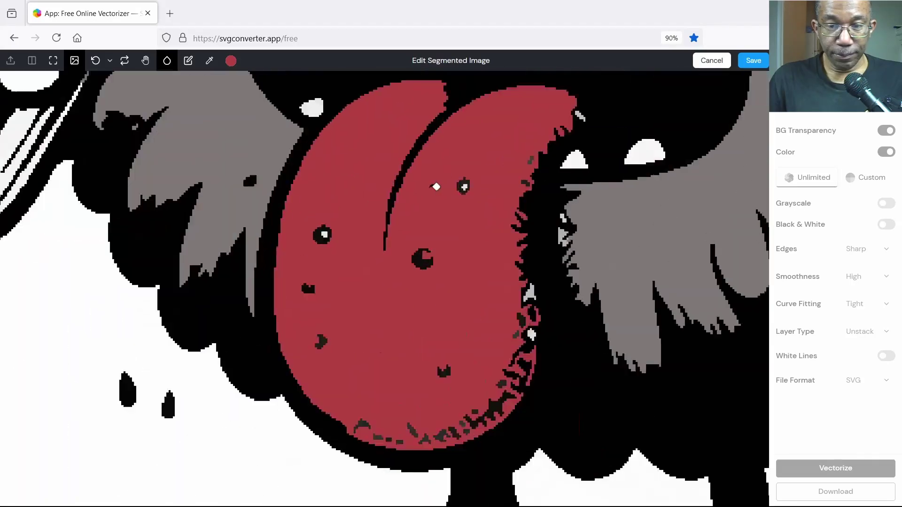
# Choose brown rgb(149, 120, 65) and fill the umbrella handle with it.
pyautogui.scroll(-4, 574, 394)
pyautogui.scroll(4, 470, 414)
pyautogui.scroll(-4, 469, 413)
pyautogui.scroll(3, 422, 235)
pyautogui.click(231, 60)
pyautogui.click(213, 136)
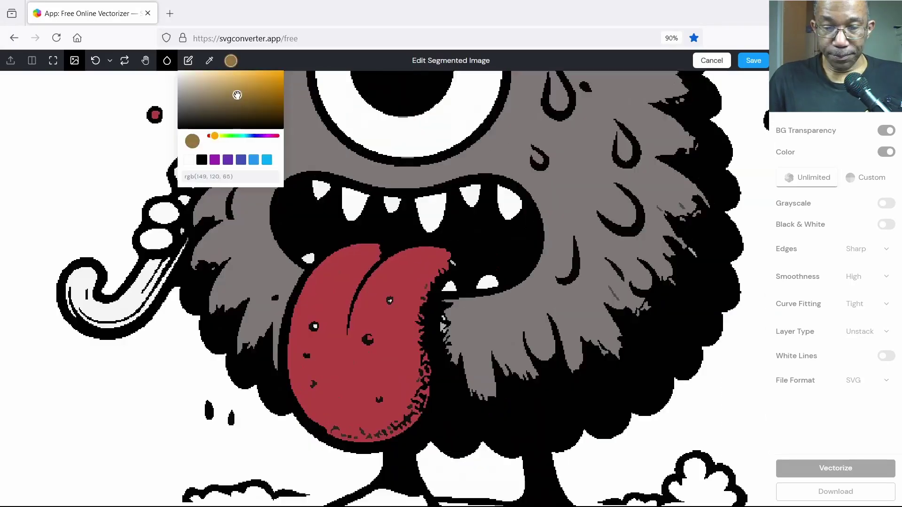
pyautogui.click(237, 89)
pyautogui.click(82, 301)
# Choose off-white rgb(243, 231, 222) and fill the eye white and sock.
pyautogui.scroll(-4, 312, 209)
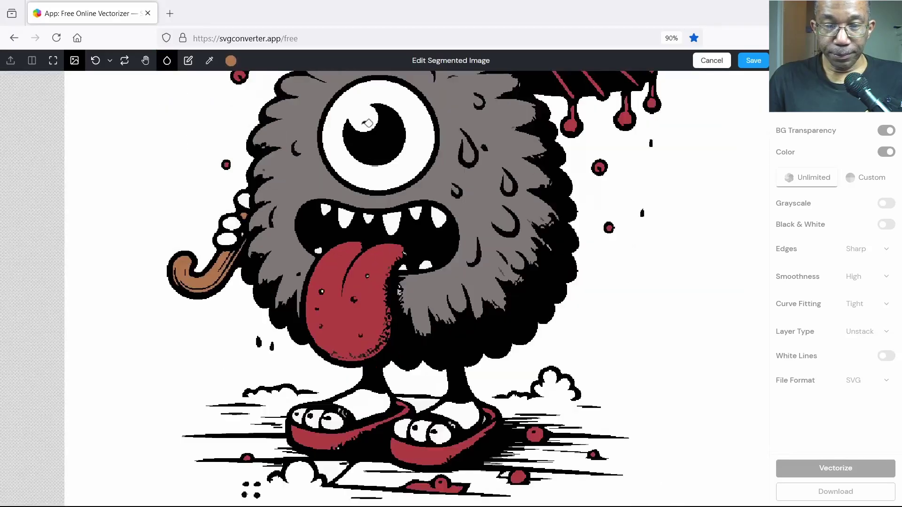
pyautogui.scroll(1, 313, 210)
pyautogui.click(230, 60)
pyautogui.click(178, 73)
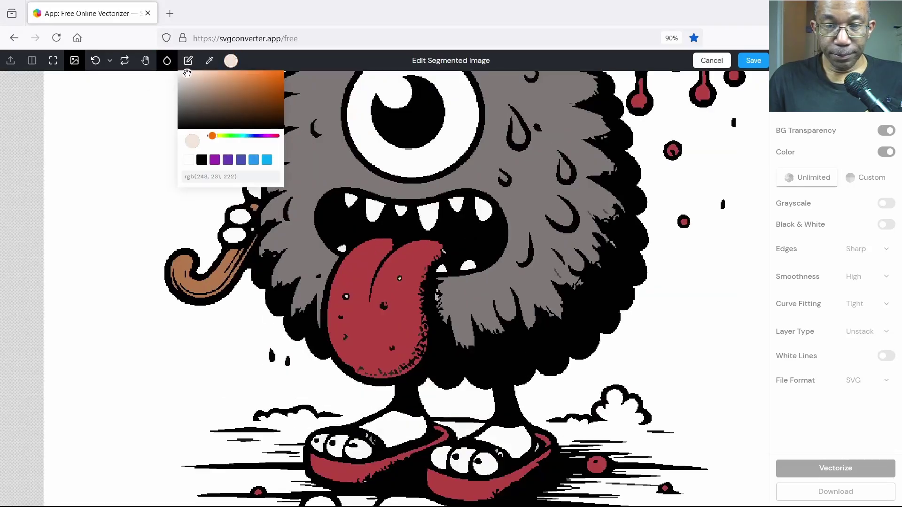
pyautogui.click(355, 122)
pyautogui.click(505, 437)
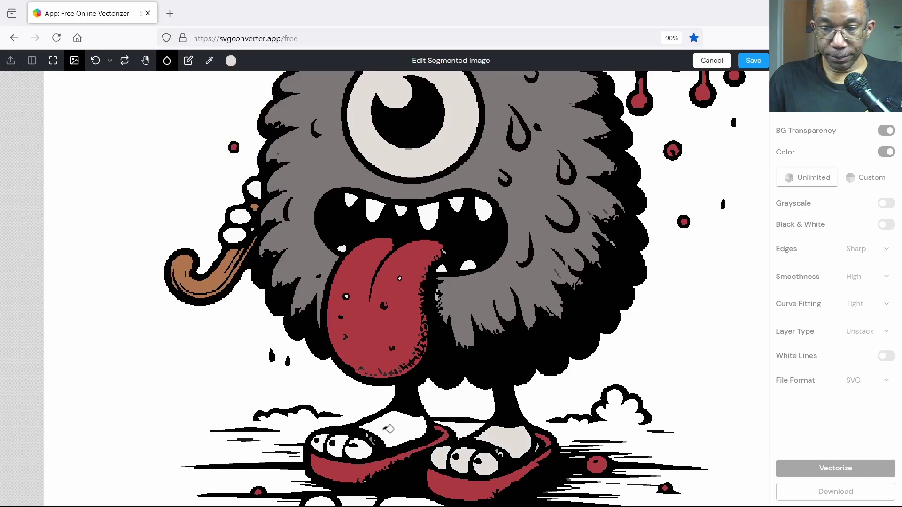
pyautogui.scroll(-2, 276, 226)
pyautogui.scroll(5, 276, 225)
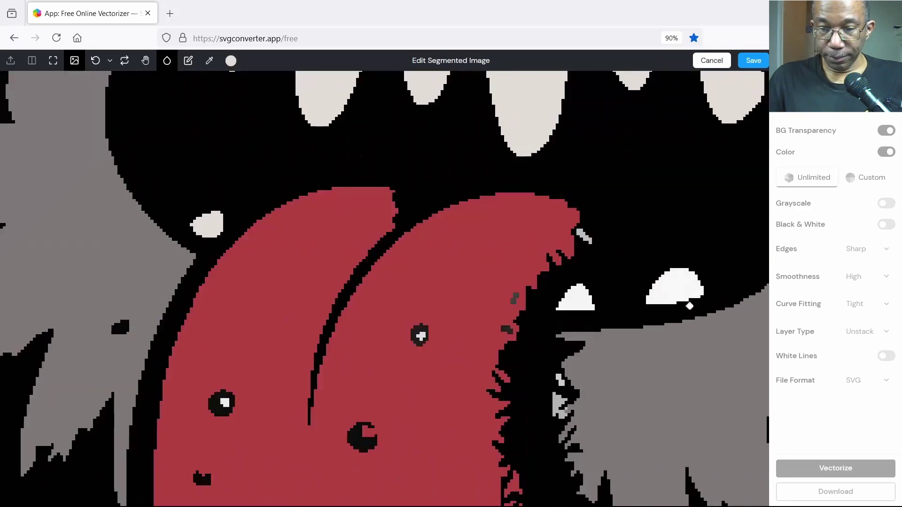
pyautogui.click(198, 63)
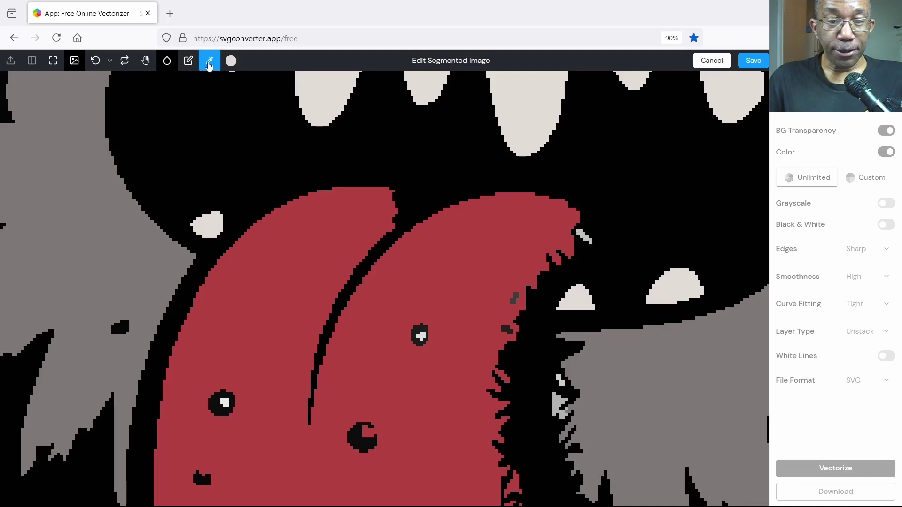
# Sample the tongue's red and Color Fill the stray grey specks along the tongue red.
pyautogui.click(210, 61)
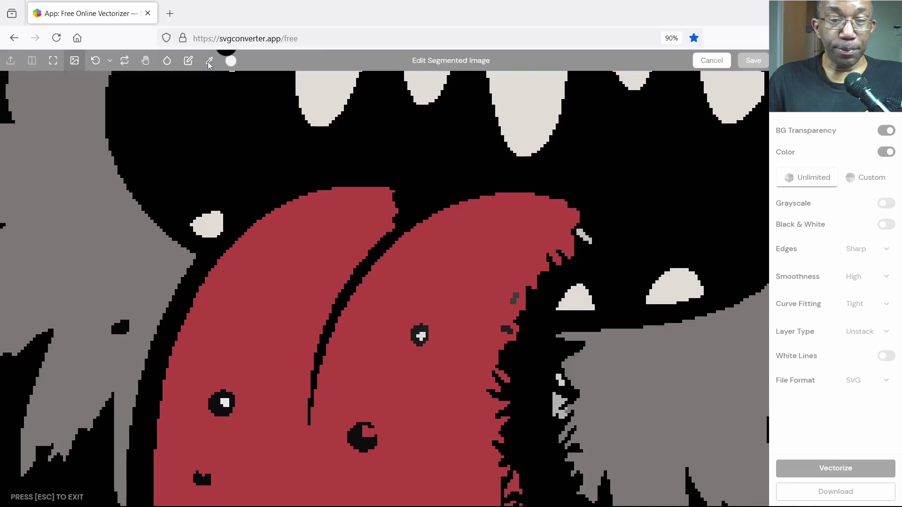
pyautogui.click(478, 242)
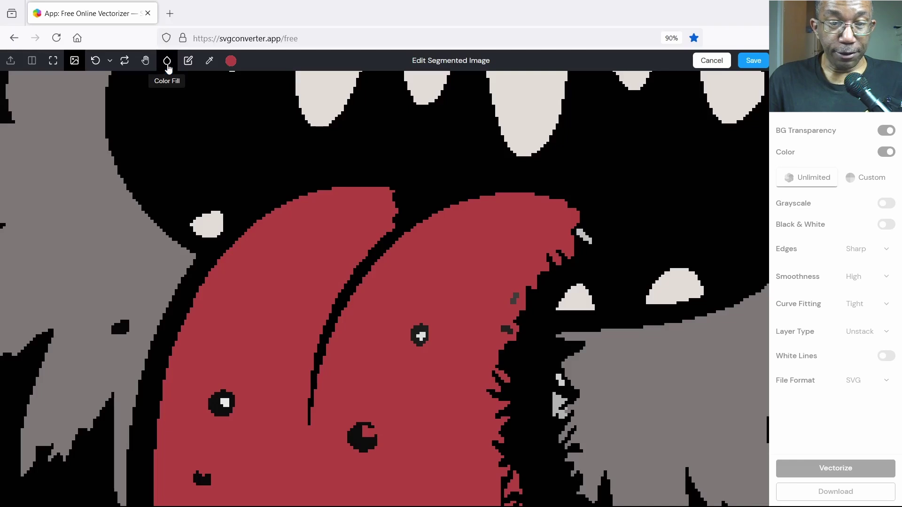
pyautogui.click(167, 66)
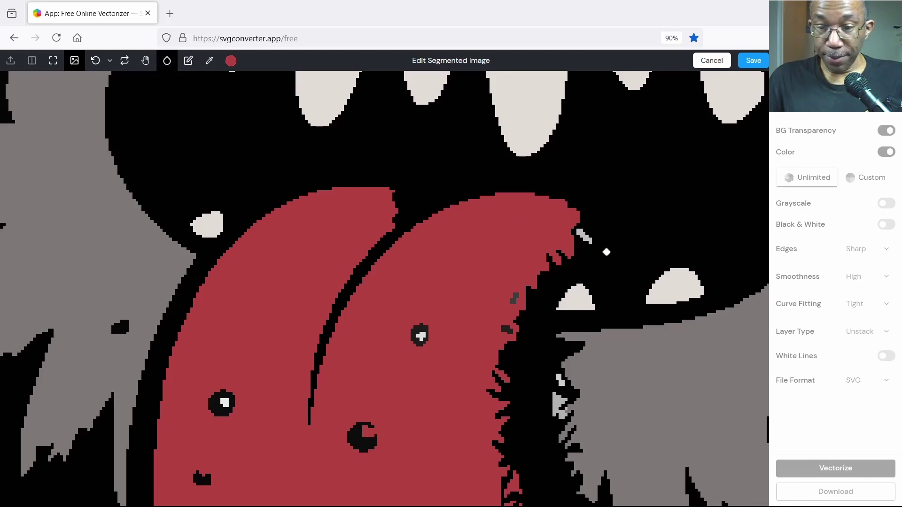
pyautogui.scroll(3, 605, 252)
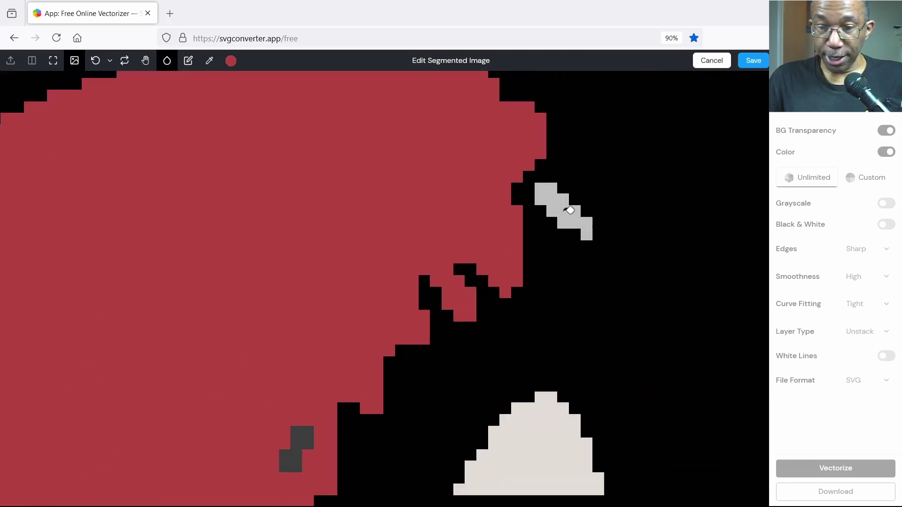
pyautogui.click(570, 210)
pyautogui.scroll(-3, 494, 238)
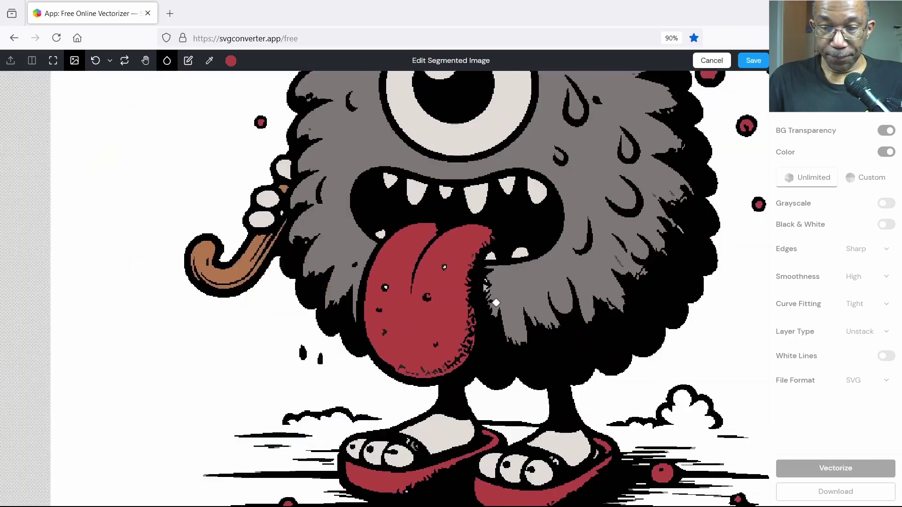
pyautogui.scroll(4, 495, 303)
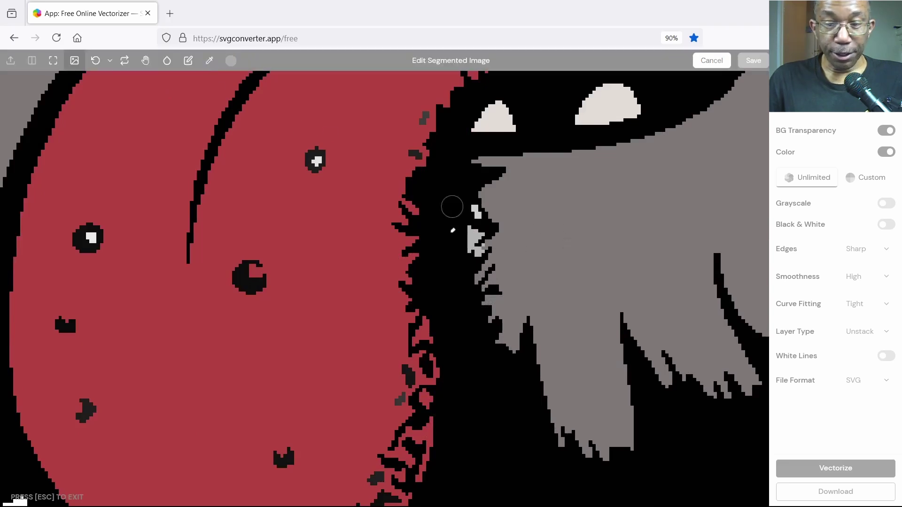
# Sample the fur's grey for patching fur specks, then re-sample the tongue's red.
pyautogui.click(515, 258)
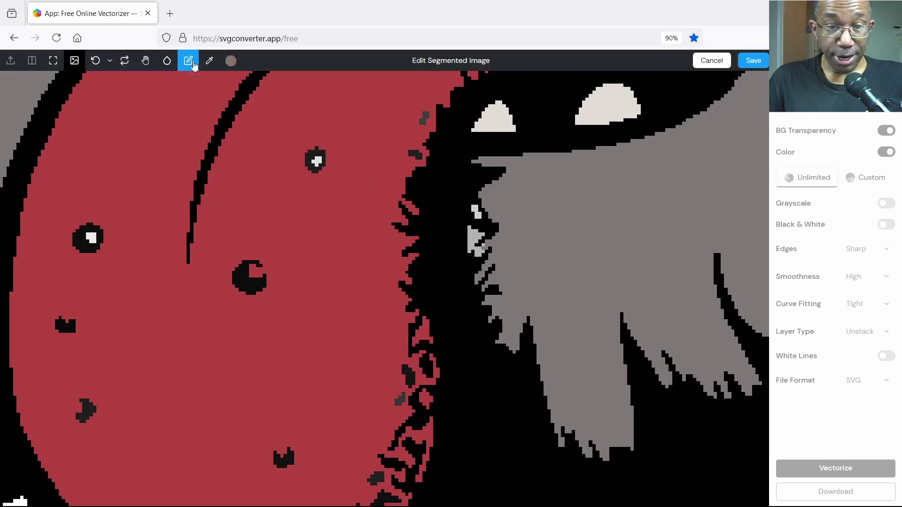
pyautogui.click(166, 63)
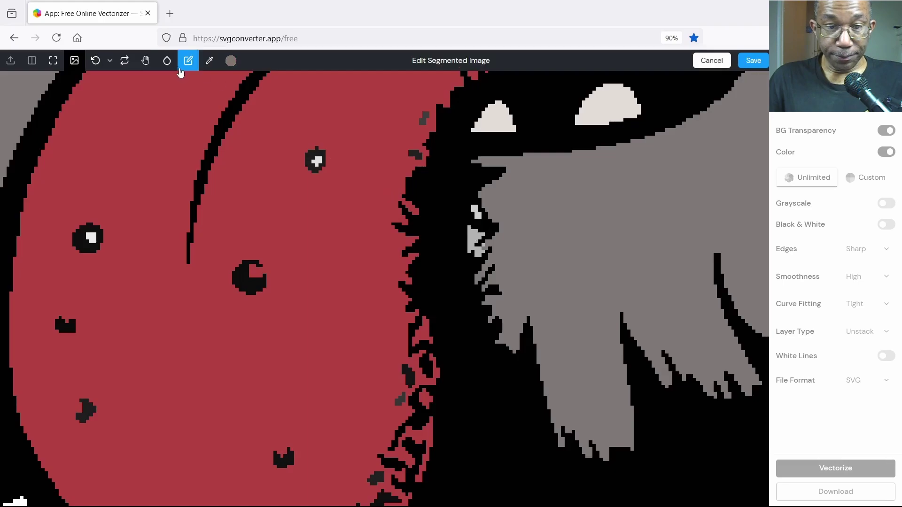
pyautogui.click(167, 60)
pyautogui.scroll(5, 484, 249)
pyautogui.scroll(-10, 486, 119)
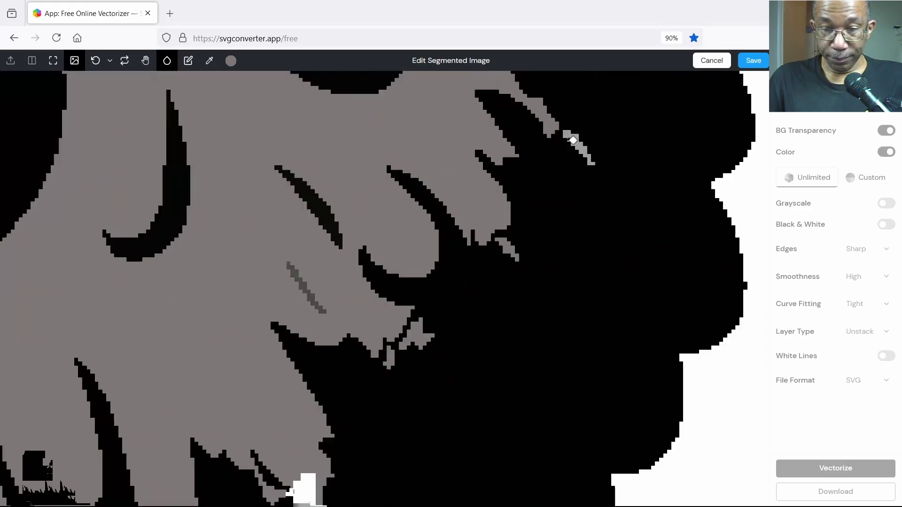
pyautogui.scroll(8, 424, 139)
pyautogui.scroll(3, 424, 139)
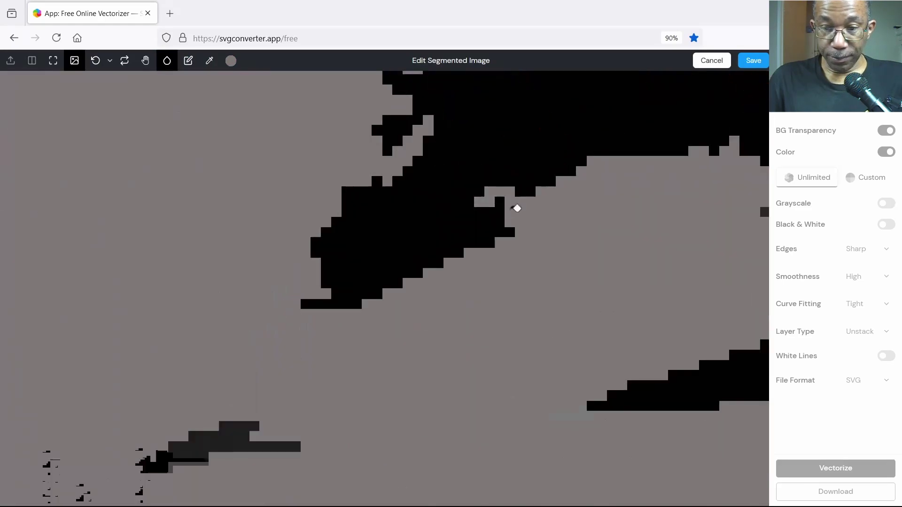
pyautogui.scroll(-12, 516, 206)
pyautogui.scroll(5, 360, 417)
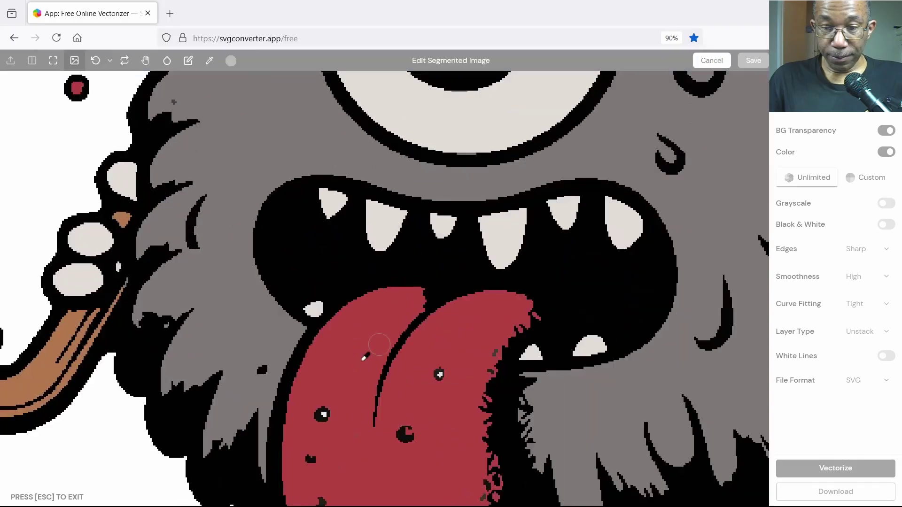
pyautogui.keyDown('alt'); pyautogui.click(323, 417); pyautogui.keyUp('alt')
pyautogui.scroll(5, 322, 417)
pyautogui.scroll(-5, 684, 272)
pyautogui.scroll(5, 262, 160)
# Sample the handle's brown, show the image at original size, and save the colour edits.
pyautogui.scroll(-3, 262, 161)
pyautogui.keyDown('alt'); pyautogui.click(351, 212); pyautogui.keyUp('alt')
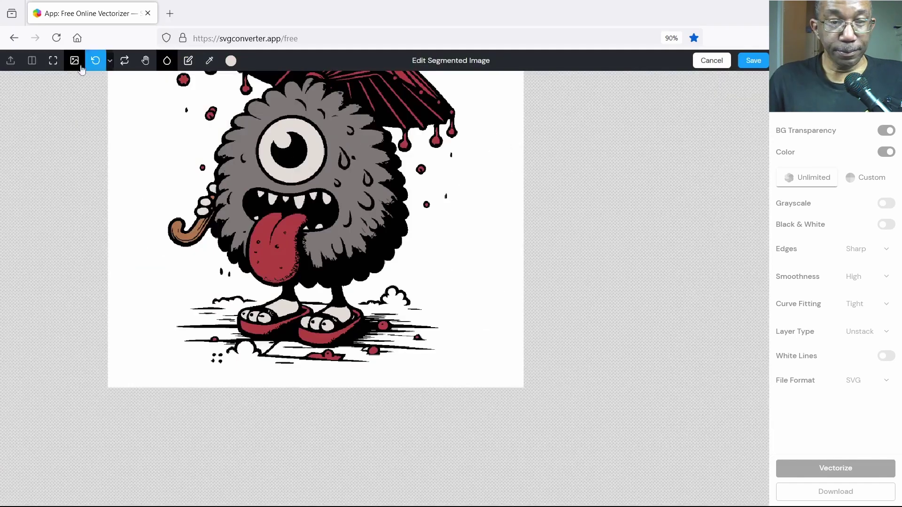
pyautogui.click(53, 60)
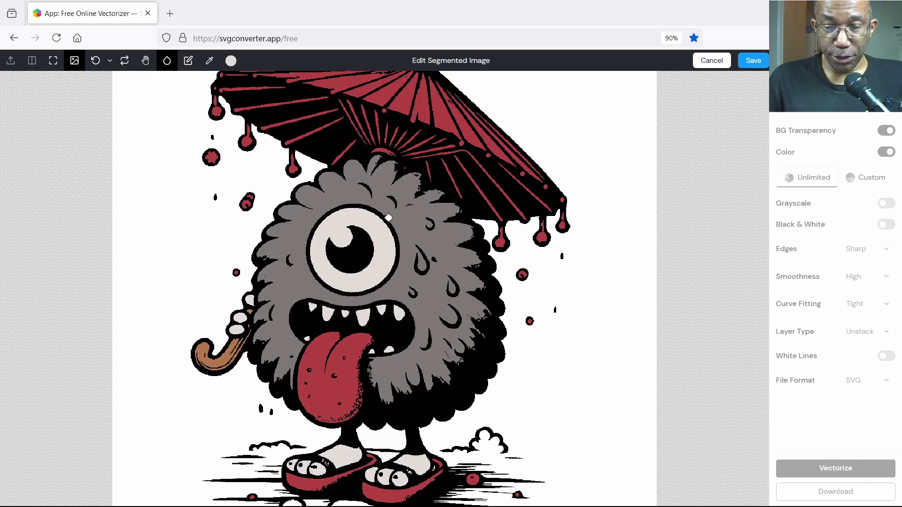
pyautogui.click(755, 63)
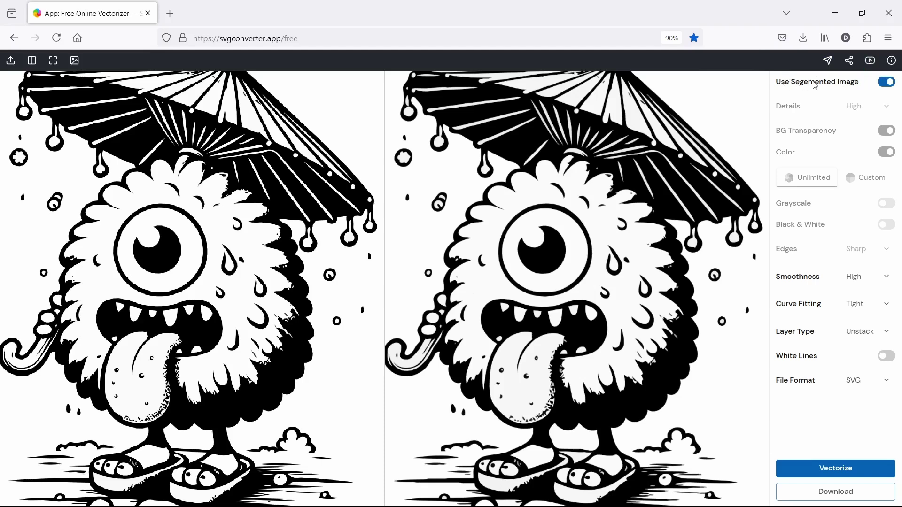
# Toggle Use Segmented Image off and back on, then vectorize the edited colour segmentation.
pyautogui.click(883, 85)
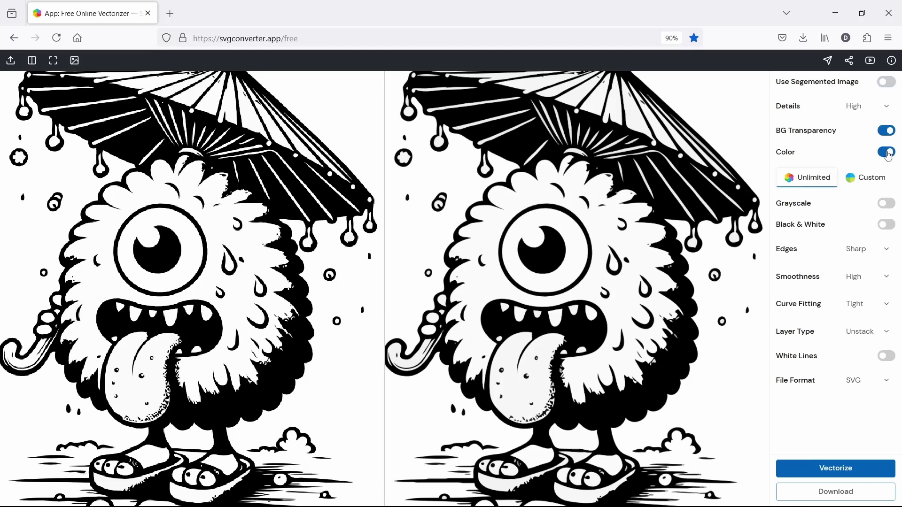
pyautogui.click(886, 83)
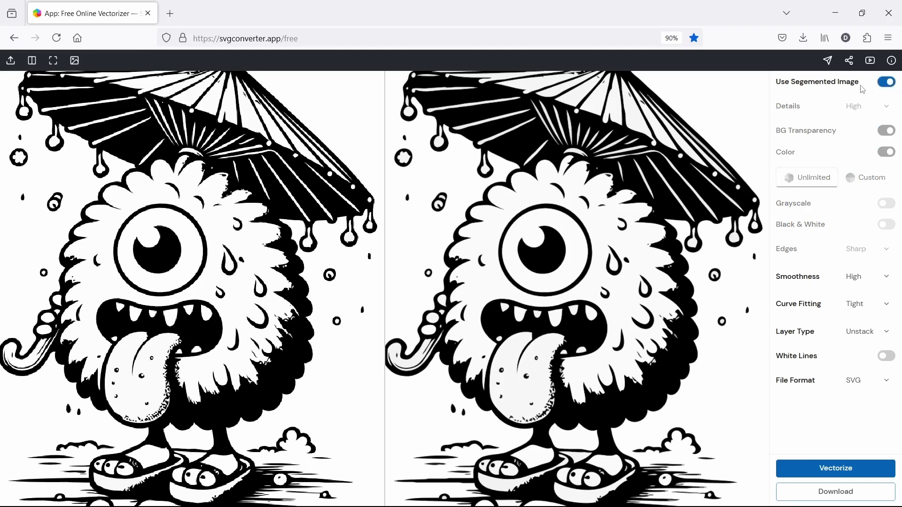
pyautogui.click(840, 469)
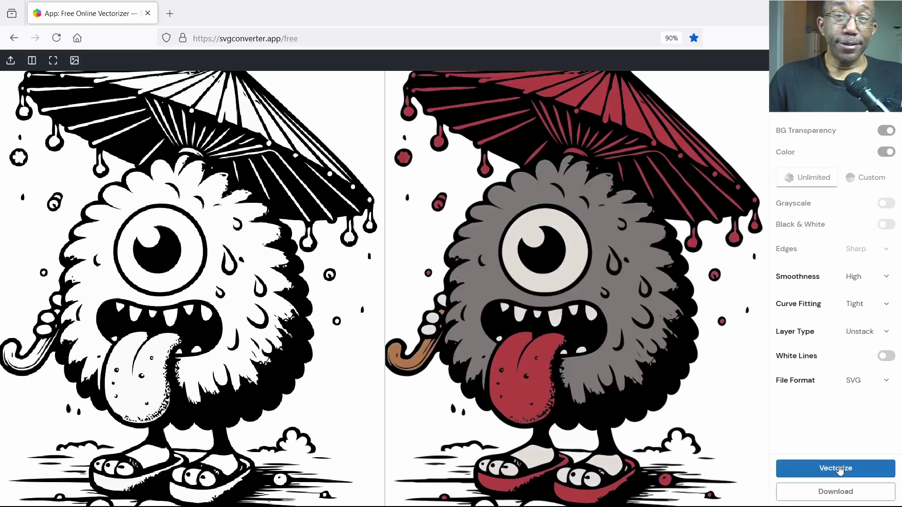
# Fit both previews to the view to show the fully coloured traced monster.
pyautogui.scroll(-3, 485, 286)
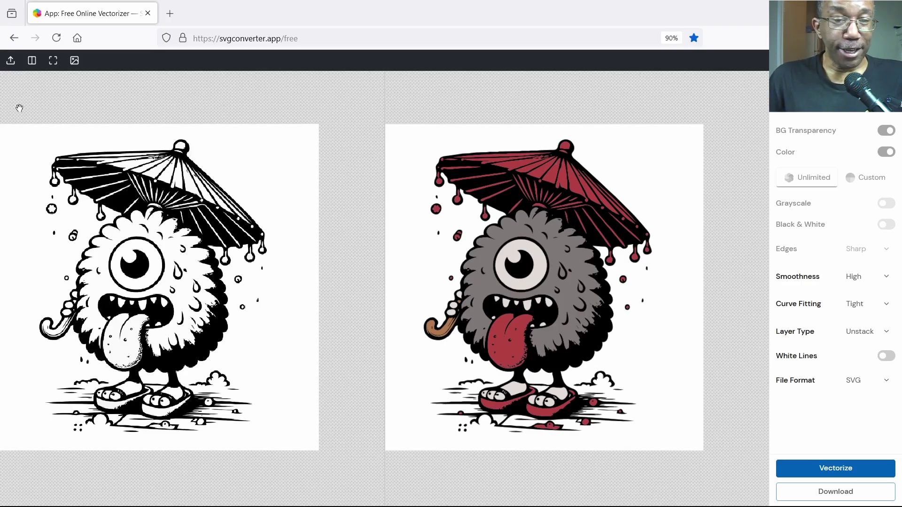
pyautogui.click(53, 60)
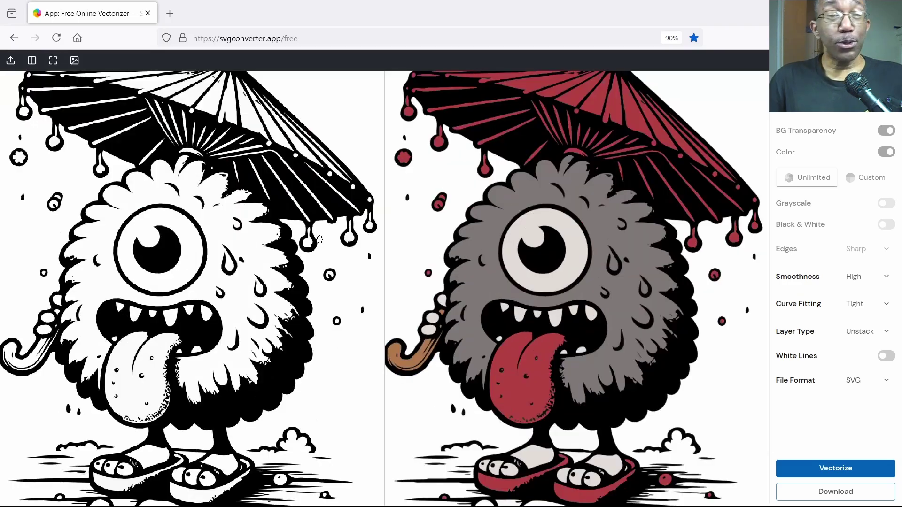